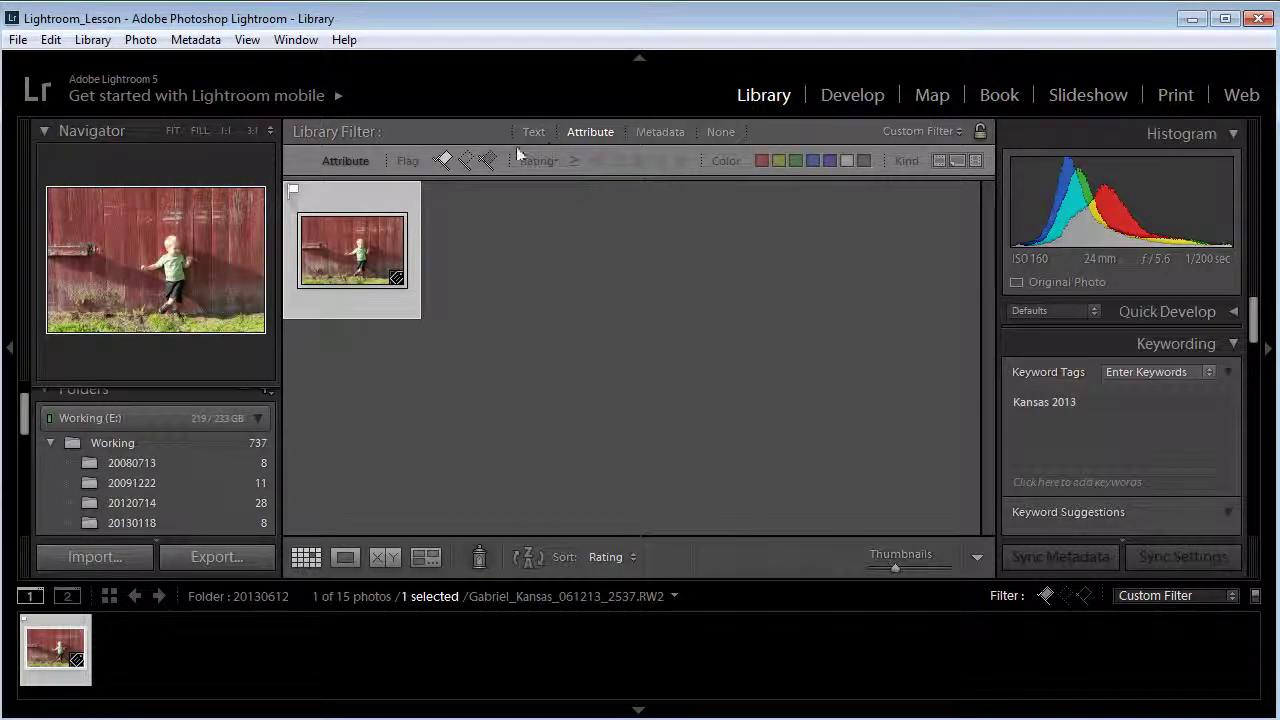
Set the Library Filter preset to No Filter so all 15 photos in folder 20130612 appear
{"action": "left_click", "coordinate": [440, 158]}
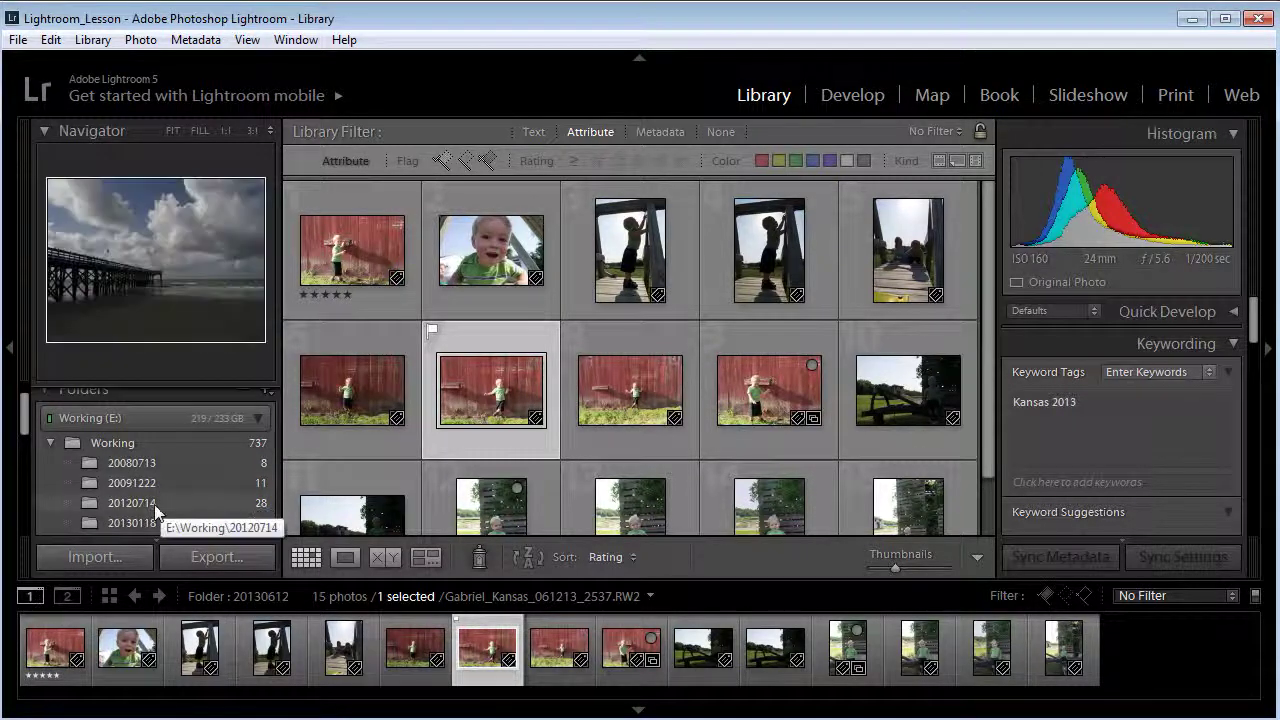
Open folder 20130118 and select its seagull photos one by one
{"action": "left_click", "coordinate": [138, 522]}
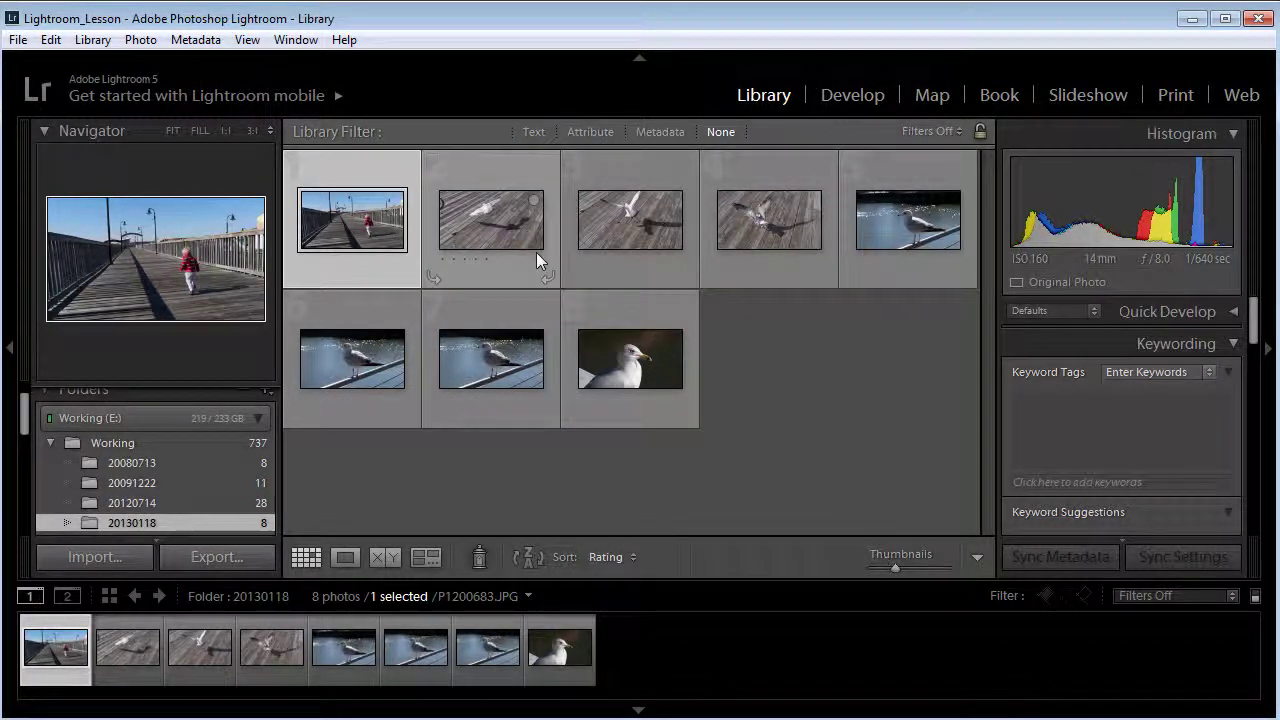
{"action": "left_click", "coordinate": [528, 236]}
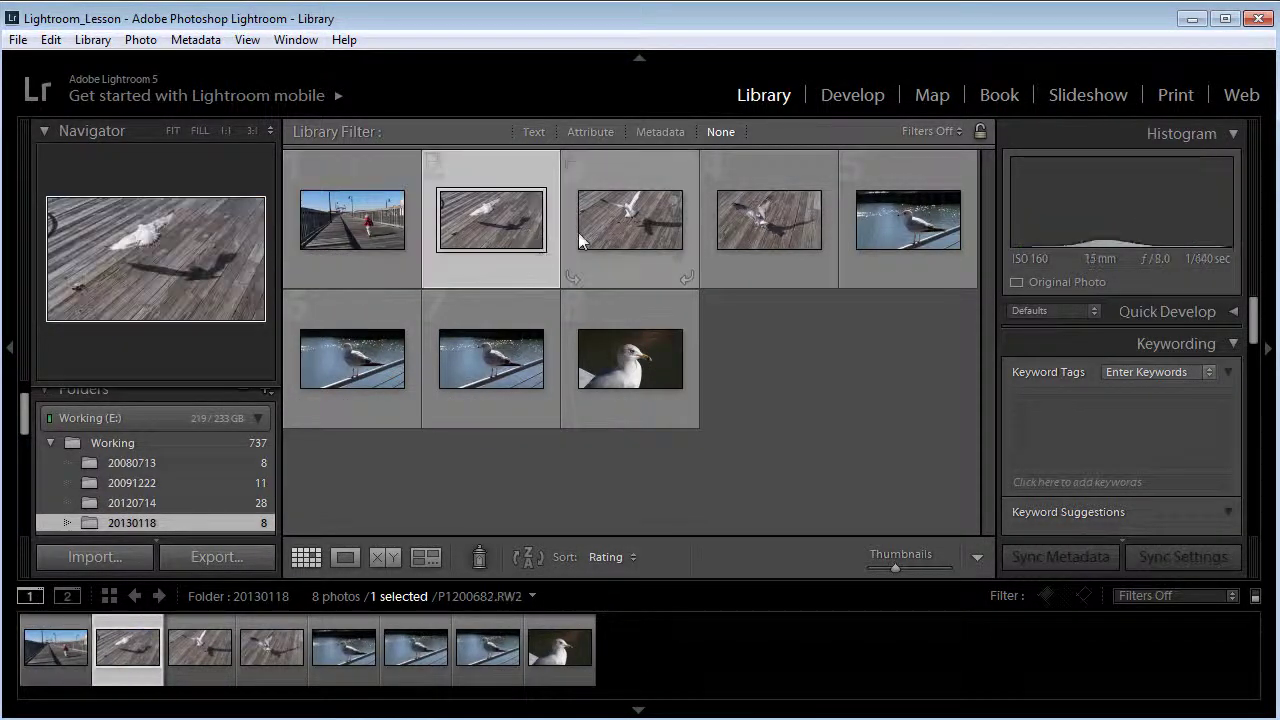
{"action": "left_click", "coordinate": [668, 246]}
{"action": "left_click", "coordinate": [794, 239]}
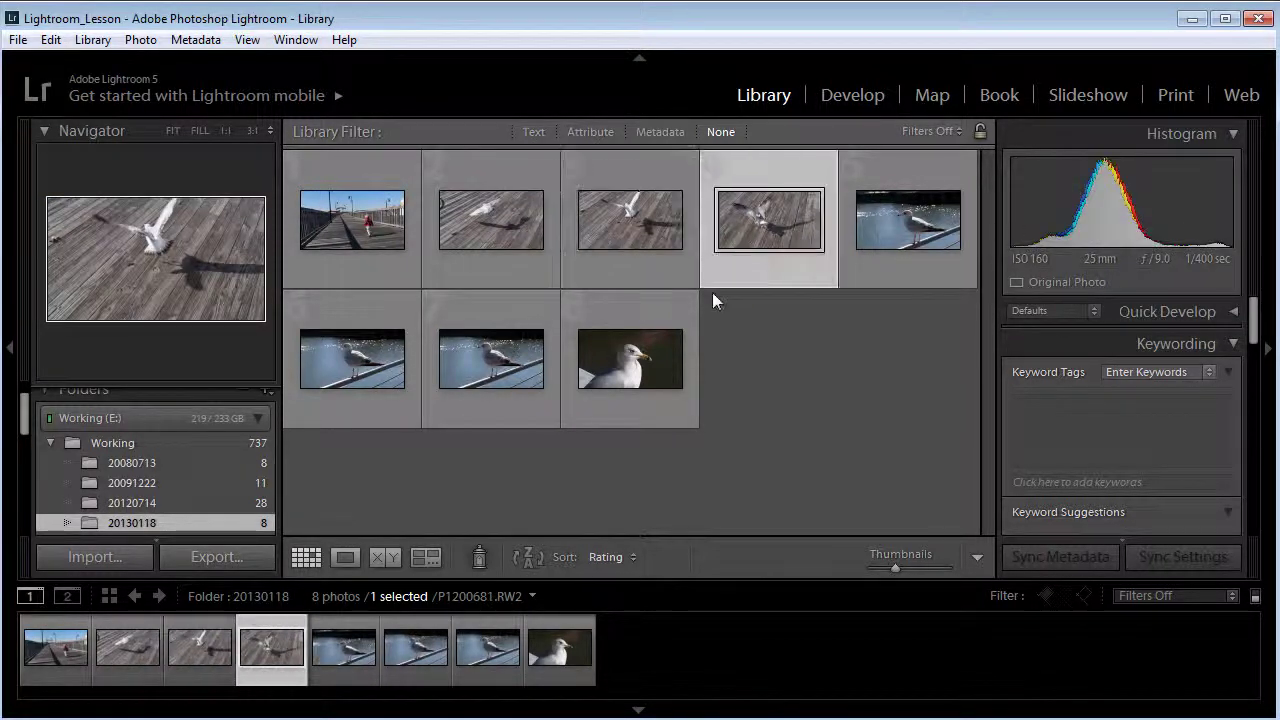
{"action": "left_click", "coordinate": [645, 370]}
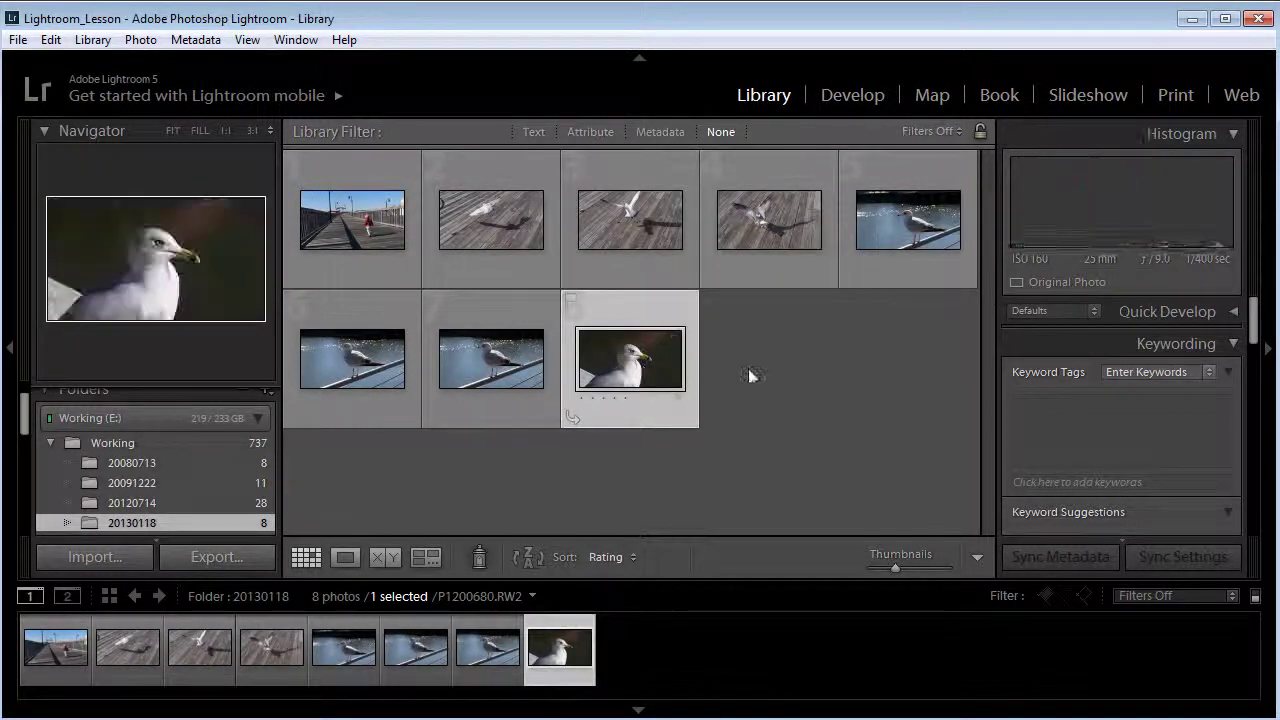
Browse folders 20080713 and 20120714, then settle on folder 20130119 with 13 photos
{"action": "left_click", "coordinate": [152, 462]}
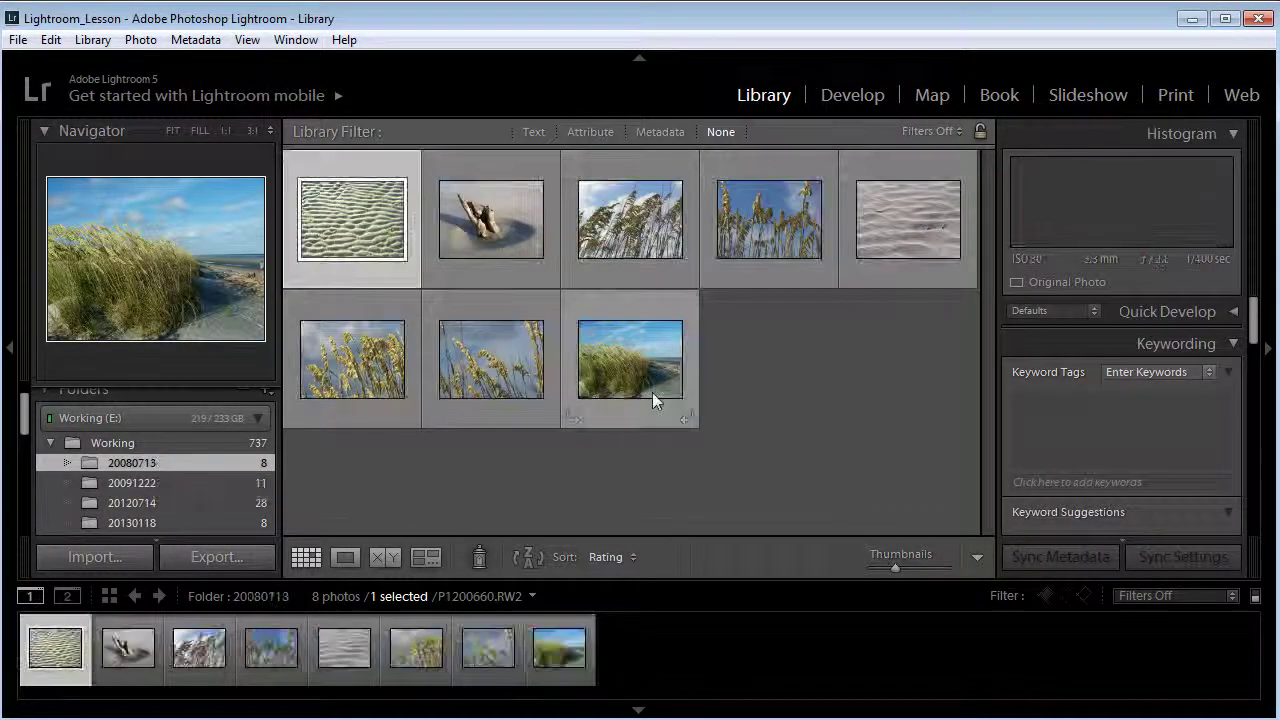
{"action": "left_click", "coordinate": [130, 503]}
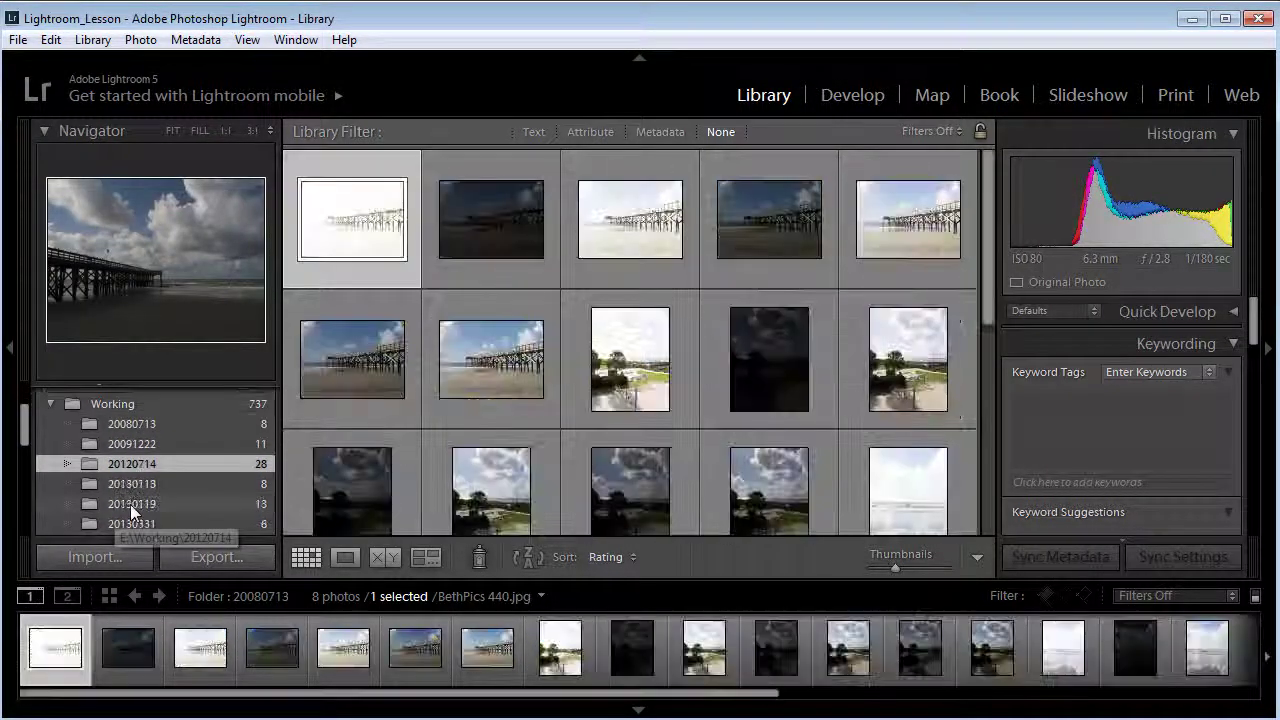
{"action": "left_click", "coordinate": [132, 486]}
{"action": "left_click", "coordinate": [130, 507]}
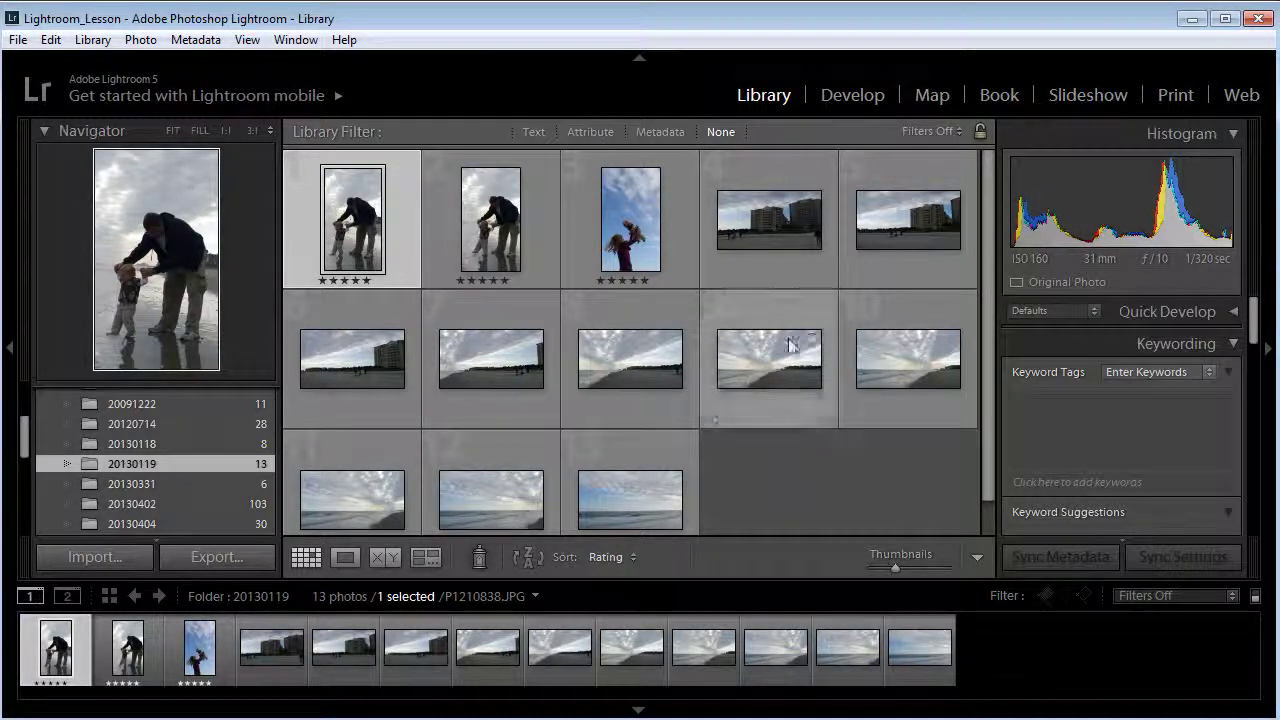
Select the two apartment-building photos, collapse Folders and Navigator, and expand the Collections panel
{"action": "left_click", "coordinate": [764, 272]}
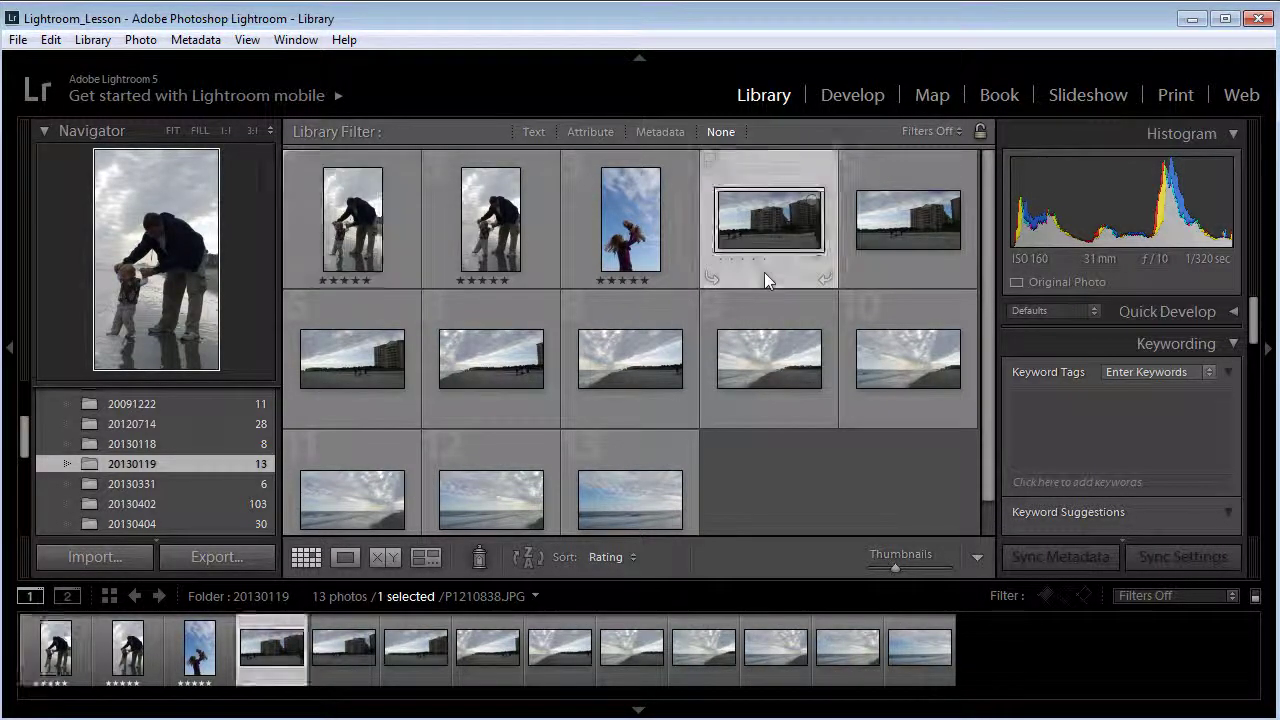
{"action": "left_click", "coordinate": [908, 274], "text": "ctrl"}
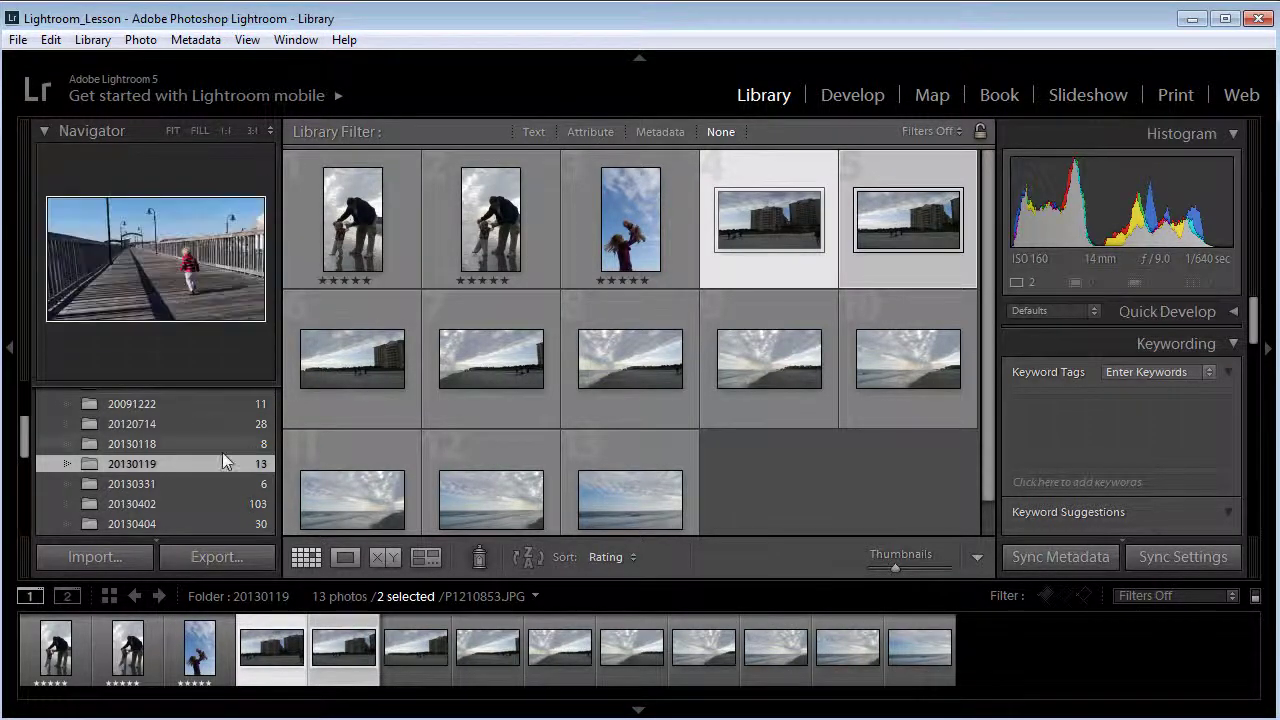
{"action": "scroll", "coordinate": [222, 452], "scroll_direction": "up", "scroll_amount": 3}
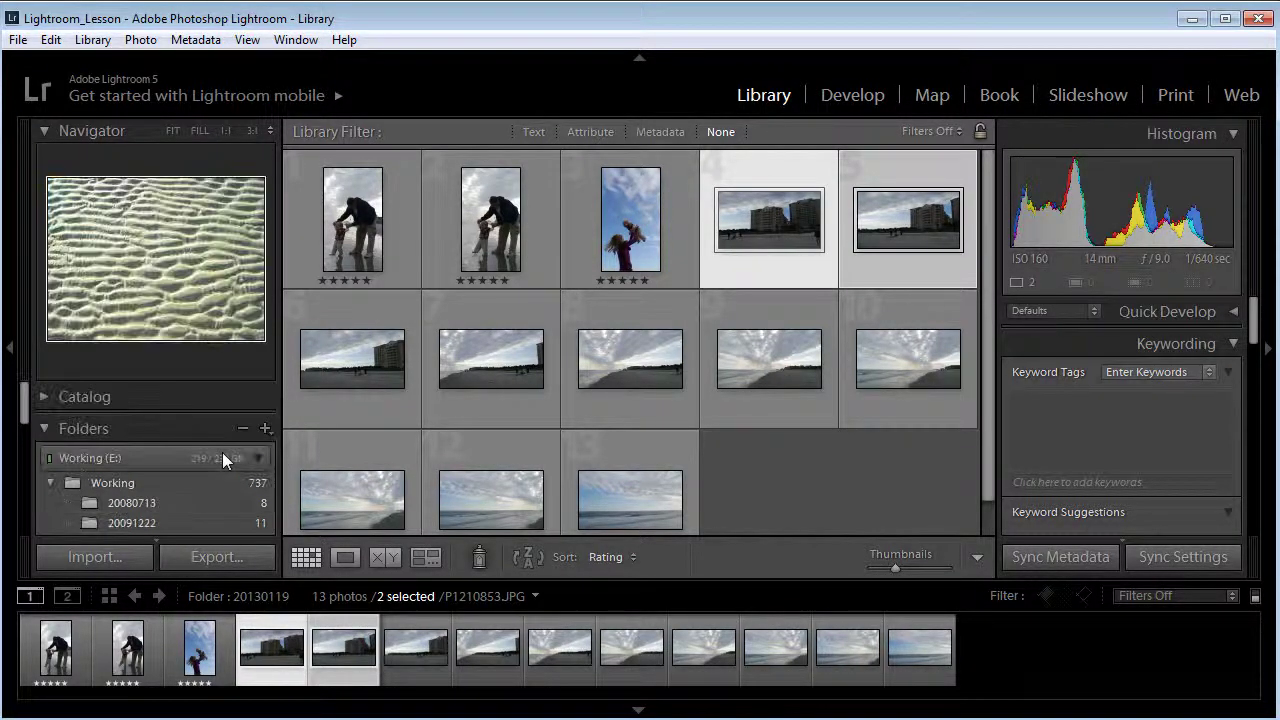
{"action": "left_click", "coordinate": [44, 428]}
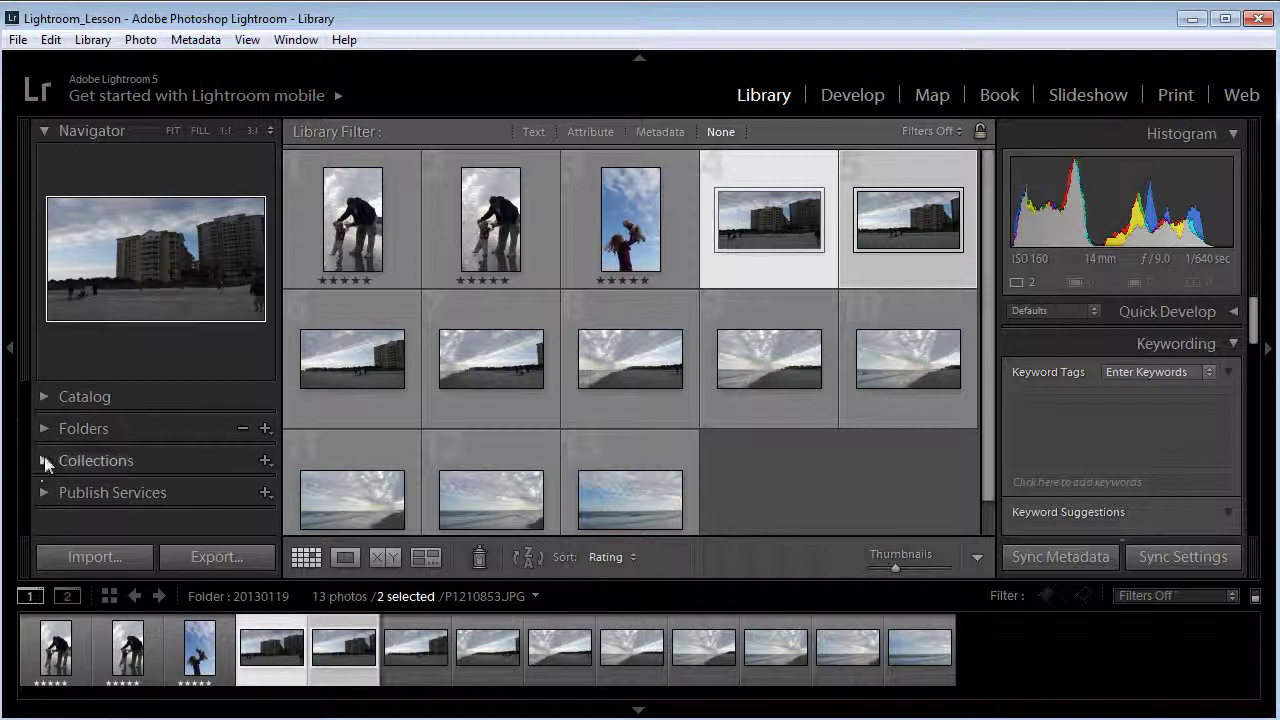
{"action": "left_click", "coordinate": [43, 131]}
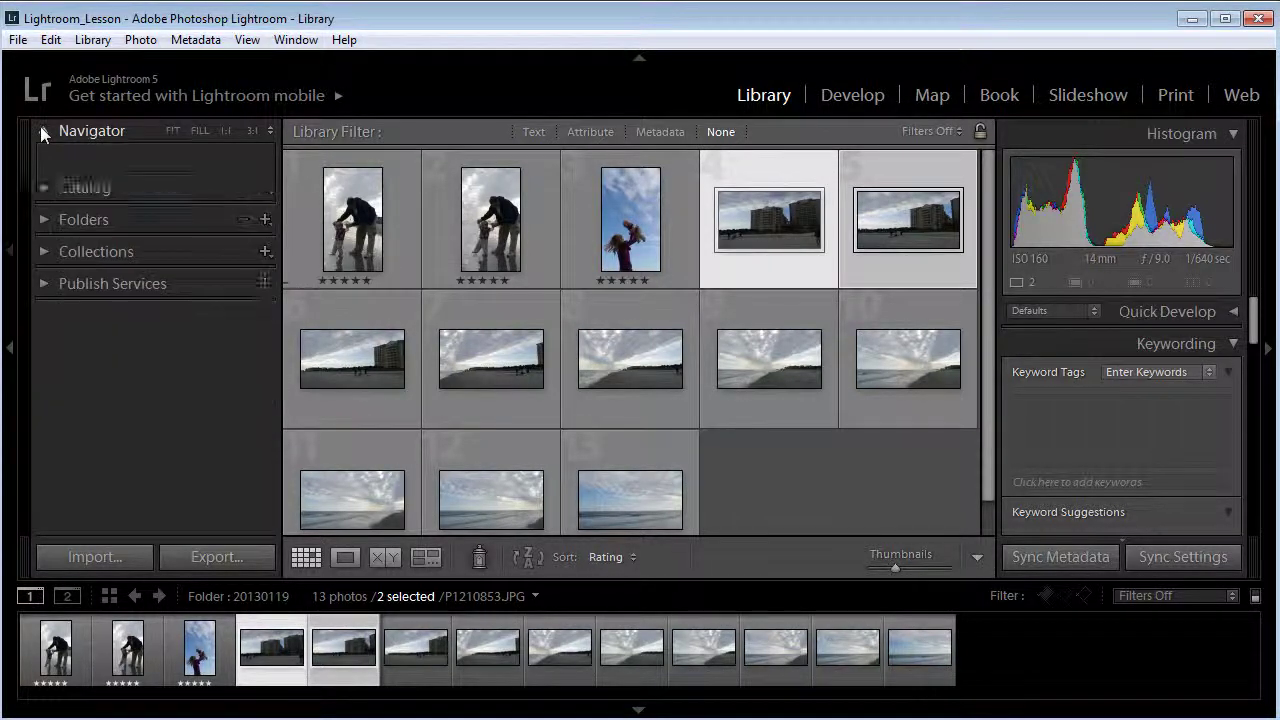
{"action": "left_click", "coordinate": [44, 225]}
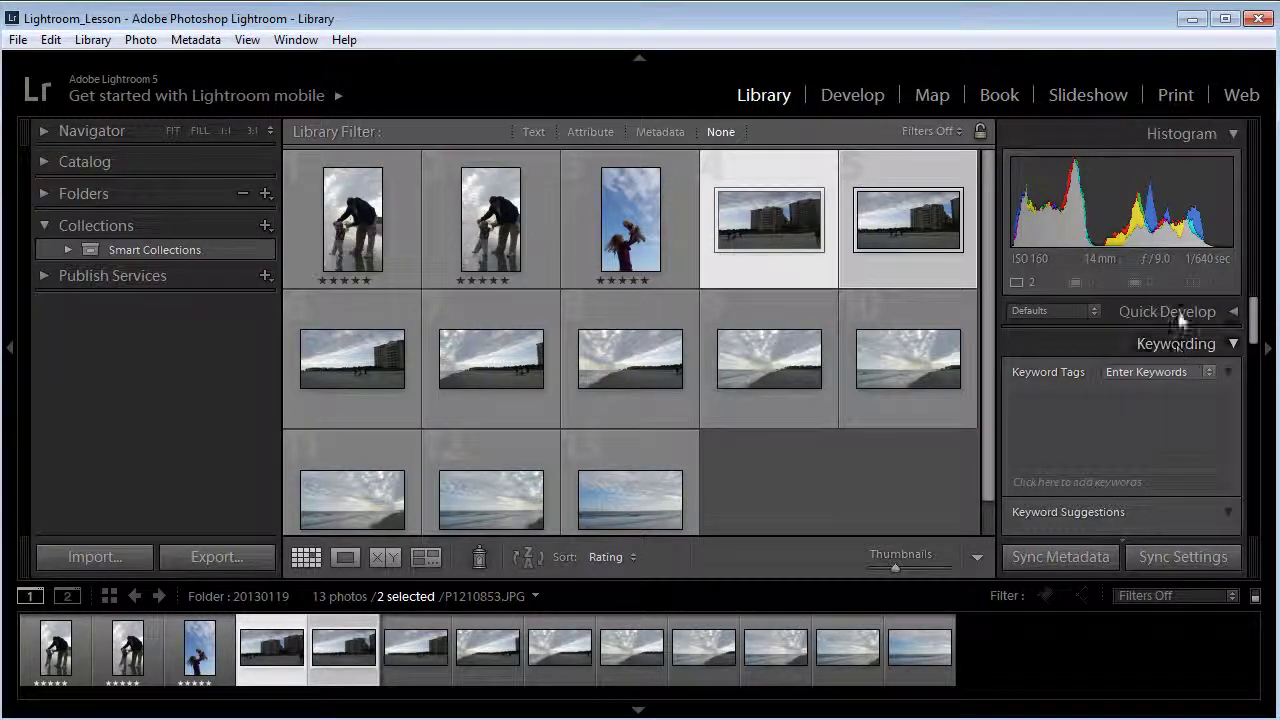
Create a collection named 'Buildings' that includes the two selected building photos
{"action": "left_click", "coordinate": [265, 225]}
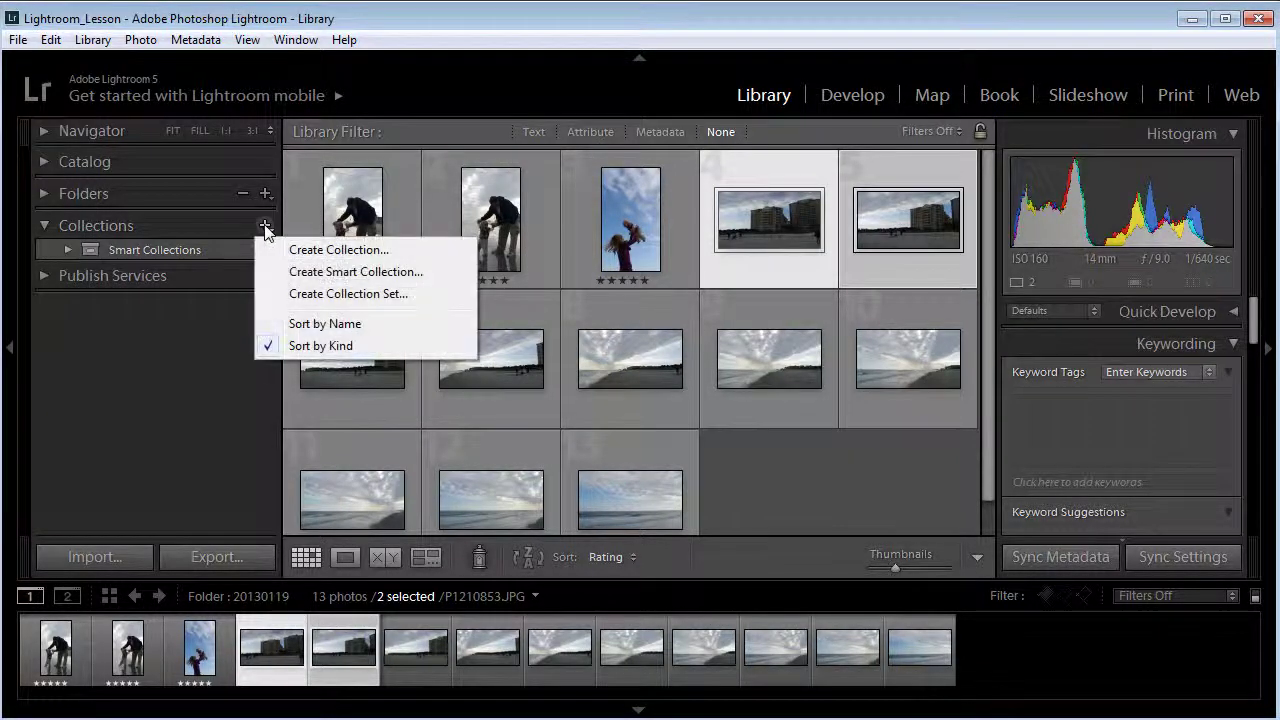
{"action": "left_click", "coordinate": [338, 253]}
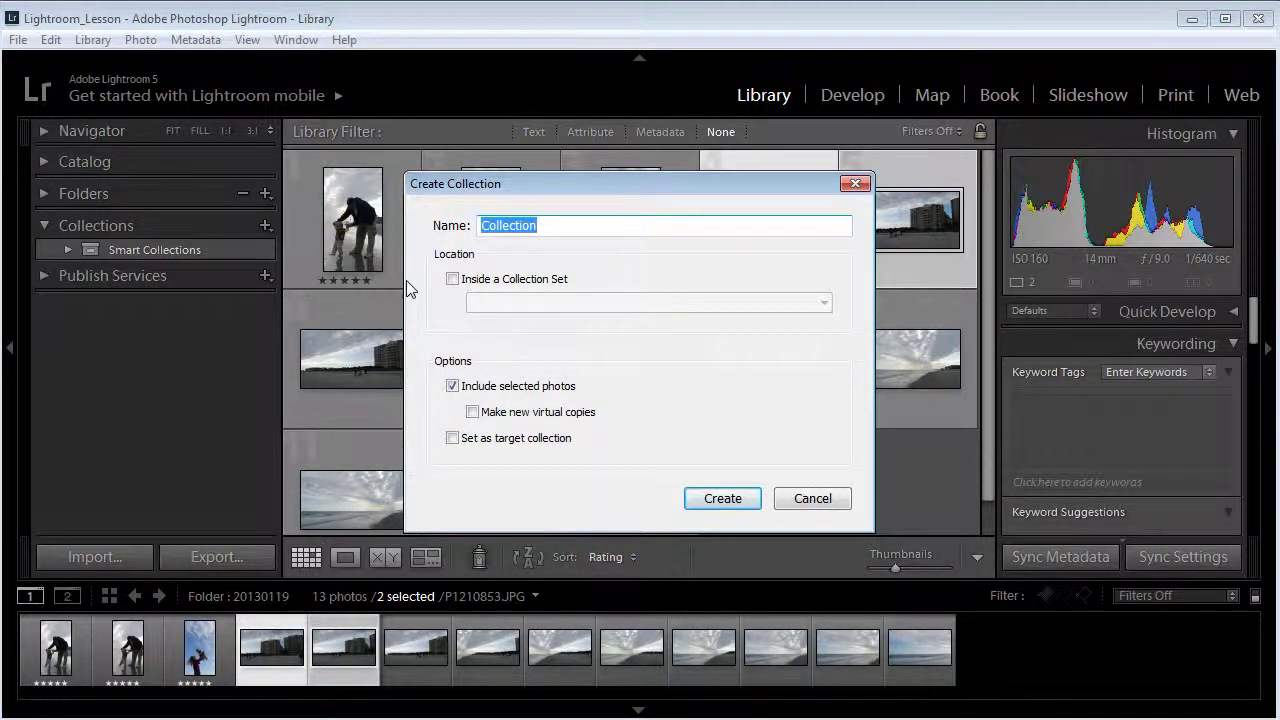
{"action": "type", "text": "Buildings"}
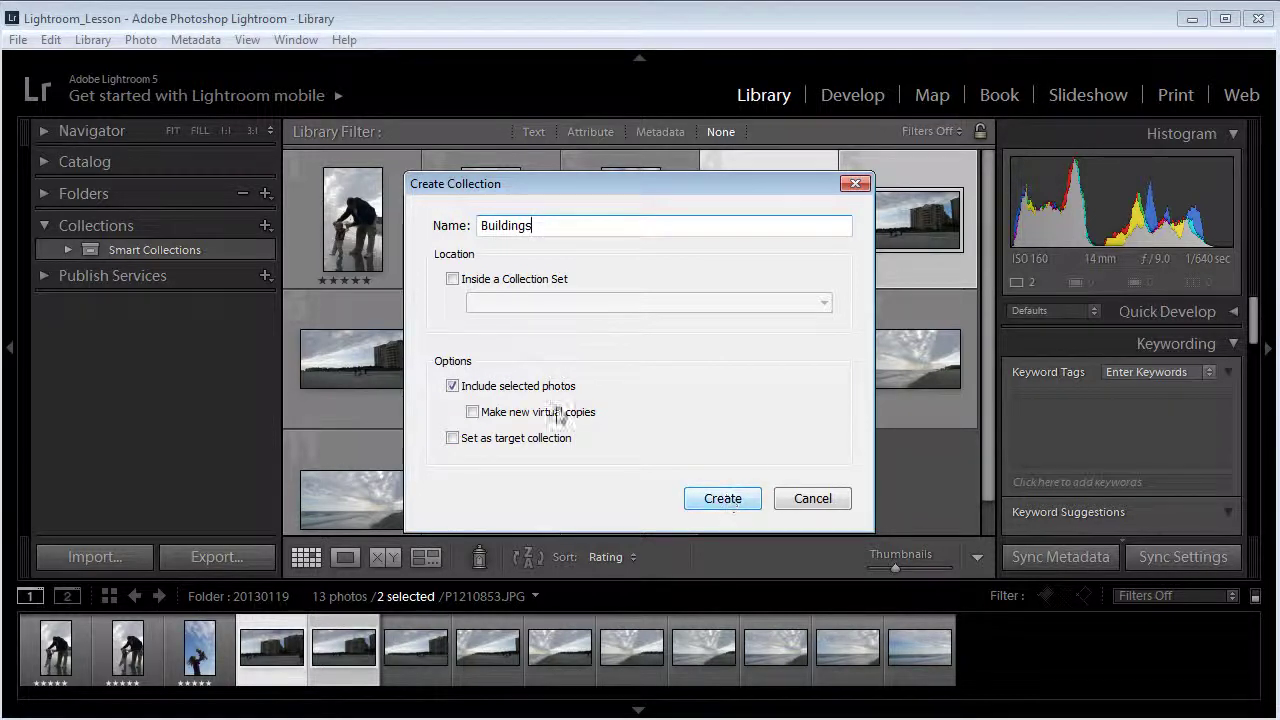
{"action": "left_click", "coordinate": [726, 508]}
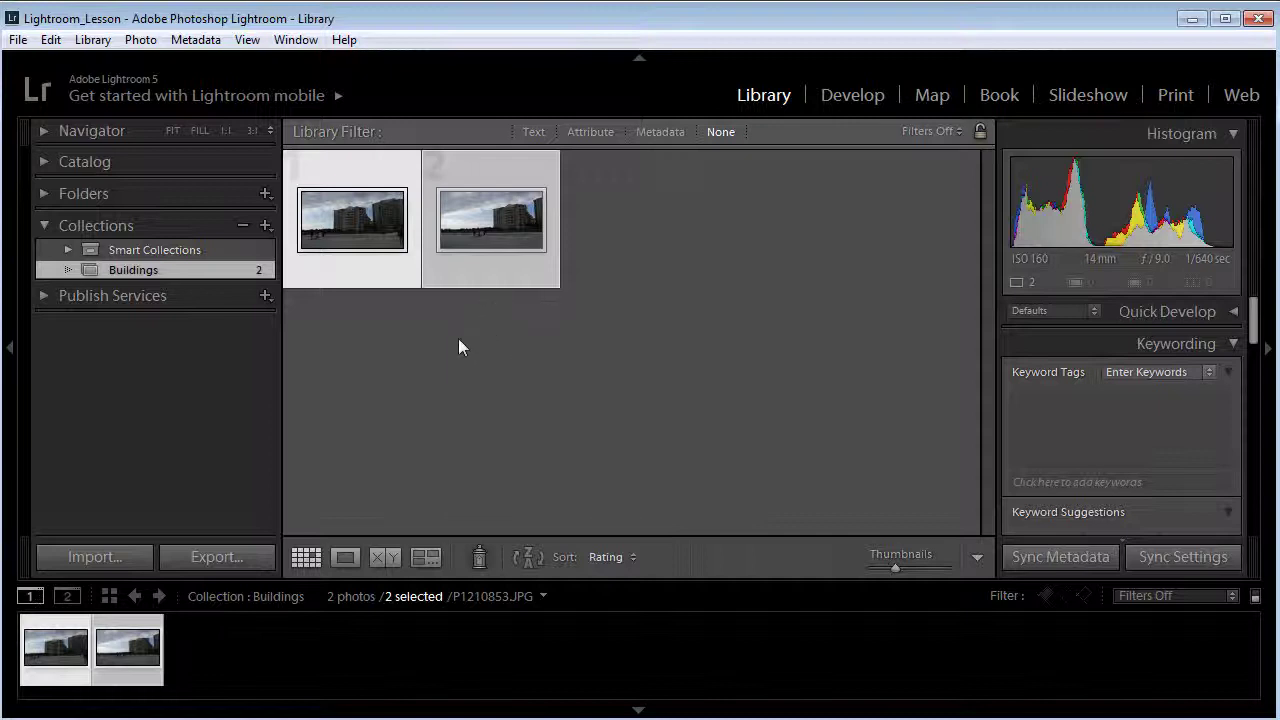
Show All Photographs from the Catalog panel
{"action": "left_click", "coordinate": [44, 161]}
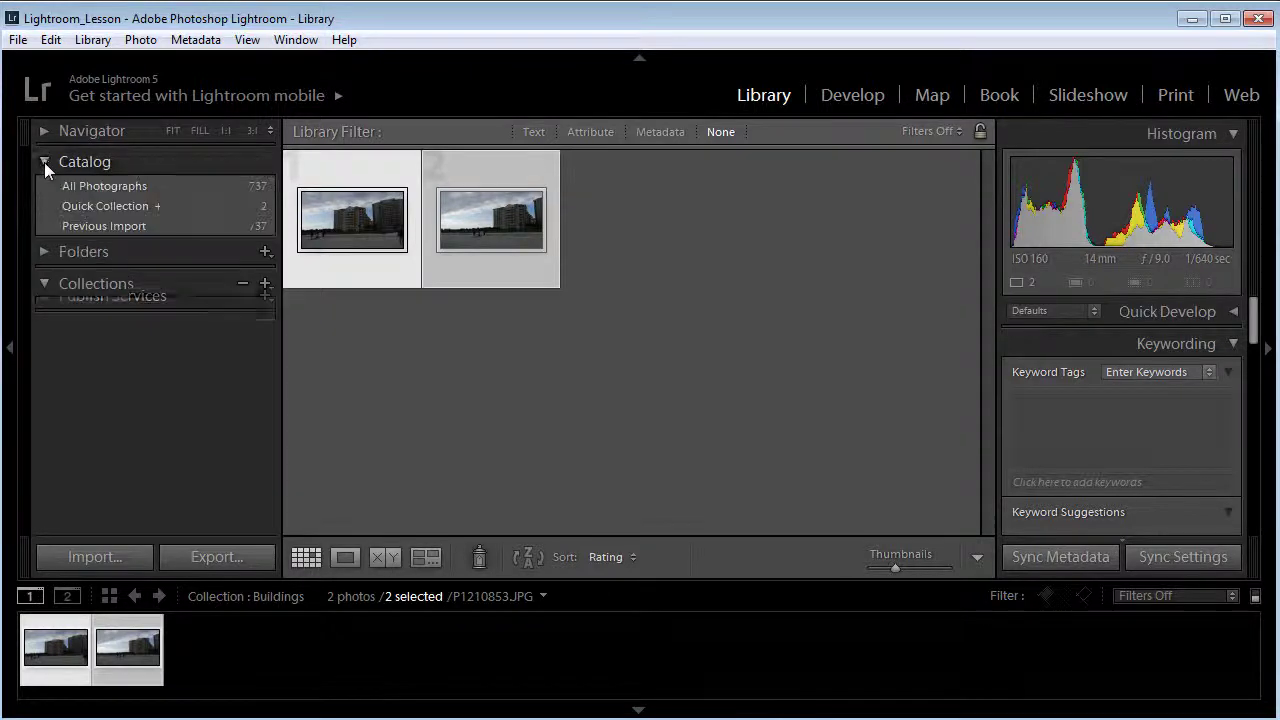
{"action": "left_click", "coordinate": [88, 190]}
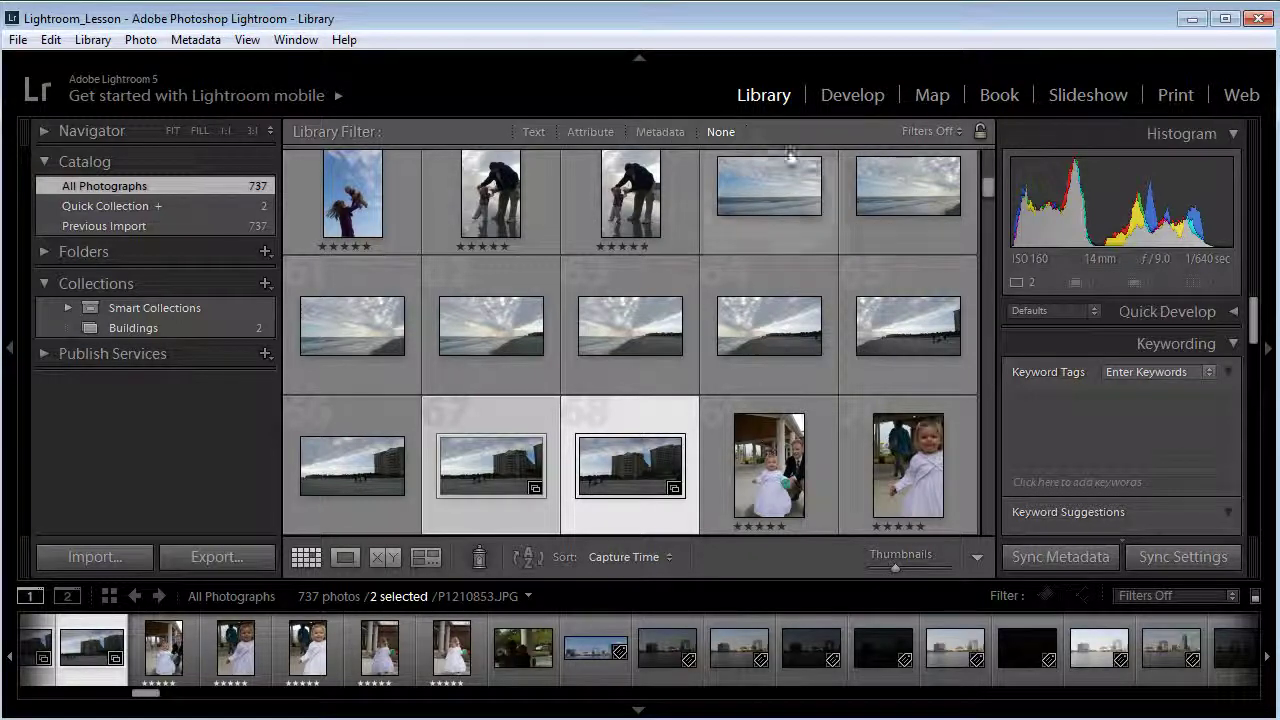
{"action": "mouse_move", "coordinate": [984, 184]}
{"action": "left_mouse_down"}
{"action": "mouse_move", "coordinate": [984, 212]}
{"action": "mouse_move", "coordinate": [988, 192]}
{"action": "left_mouse_up"}
Select the 36 Jacksonville cityscape photos as a range and add them to Buildings
{"action": "left_click", "coordinate": [912, 261]}
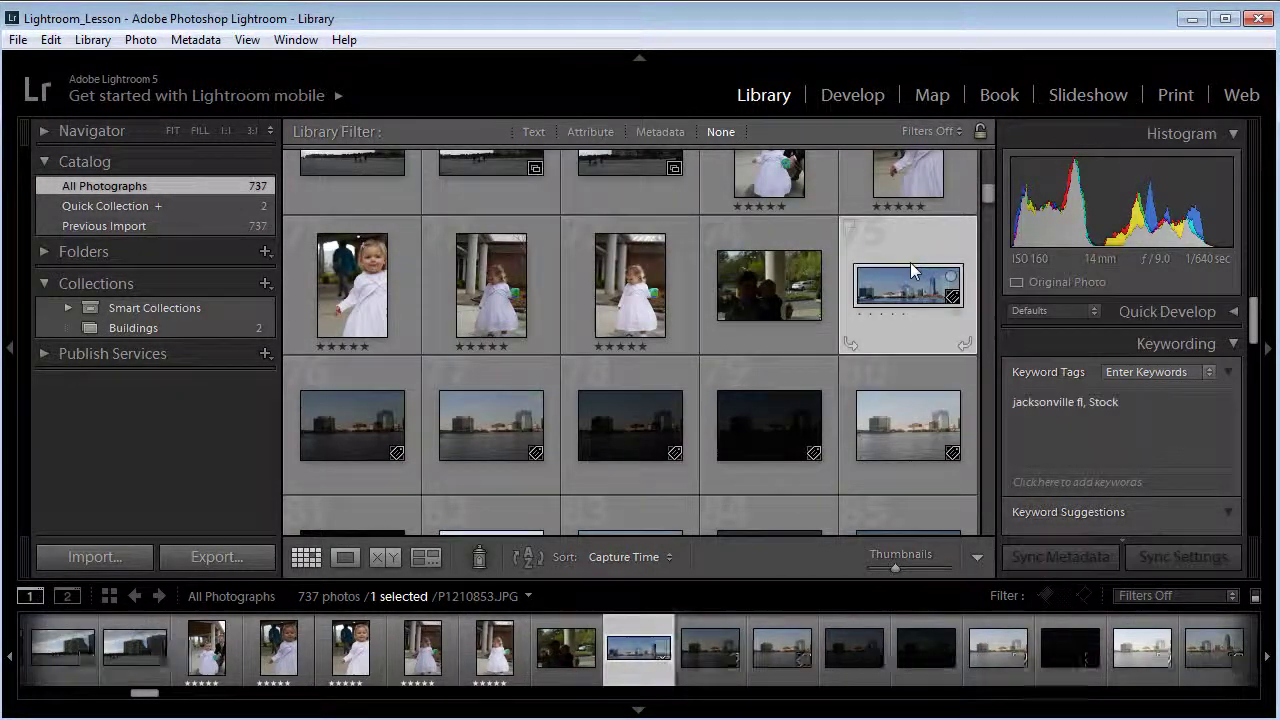
{"action": "scroll", "coordinate": [850, 285], "scroll_direction": "down", "scroll_amount": 1}
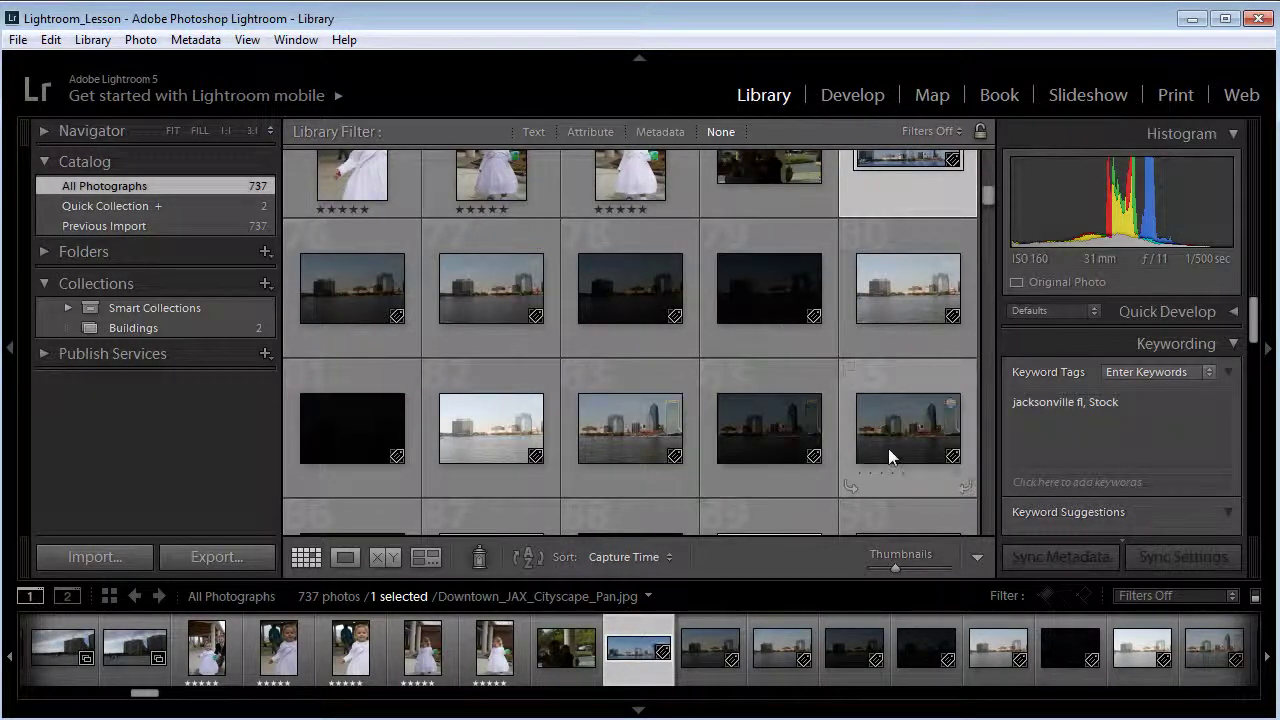
{"action": "scroll", "coordinate": [887, 450], "scroll_direction": "down", "scroll_amount": 2}
{"action": "scroll", "coordinate": [886, 448], "scroll_direction": "down", "scroll_amount": 3}
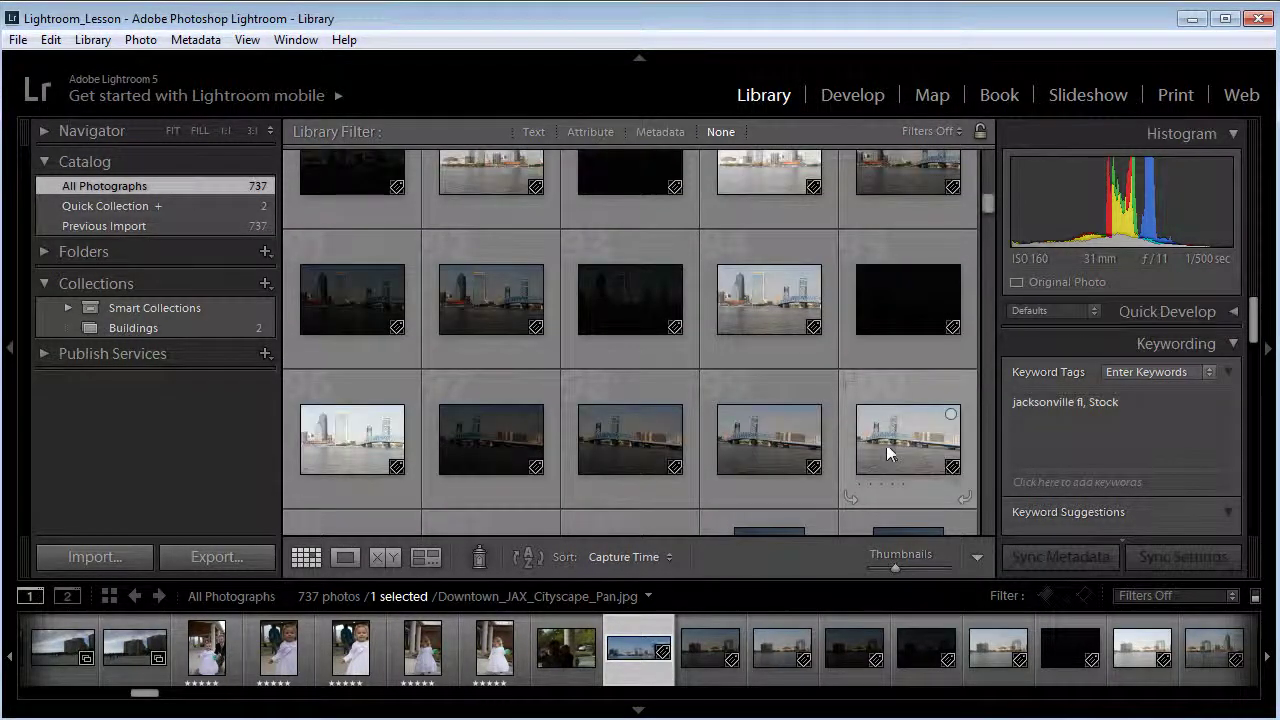
{"action": "scroll", "coordinate": [900, 457], "scroll_direction": "down", "scroll_amount": 1}
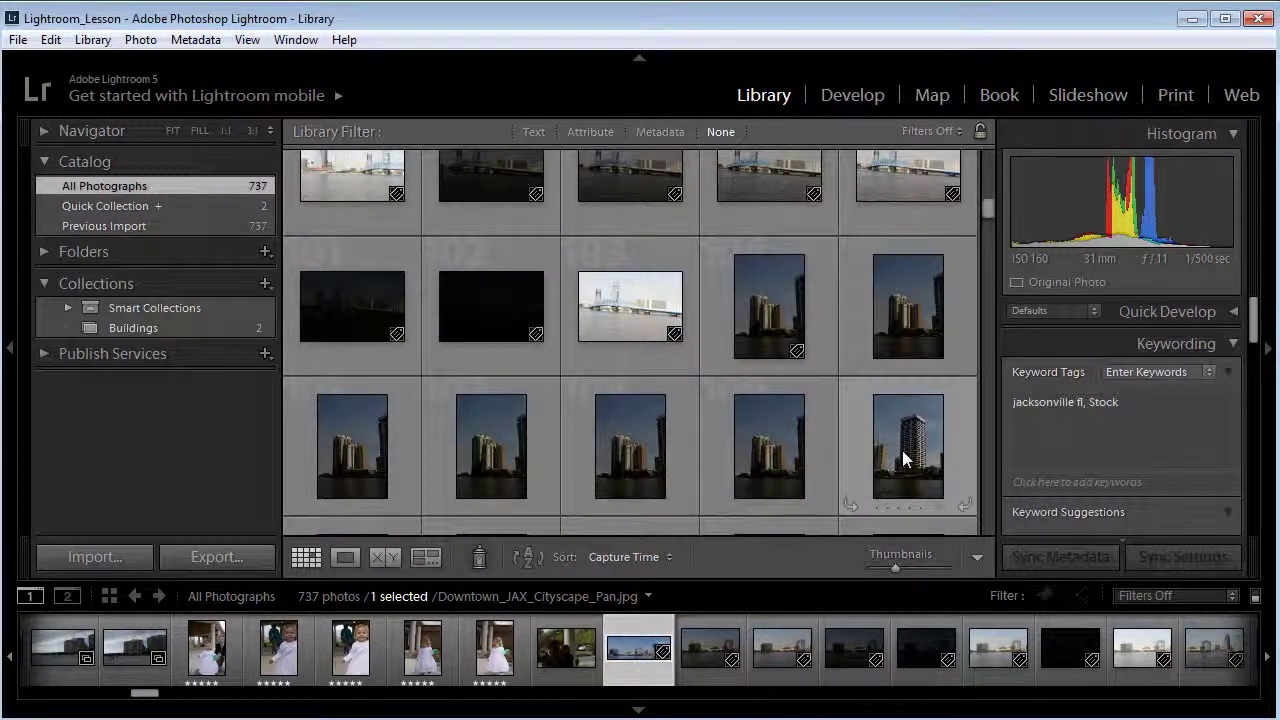
{"action": "left_click", "coordinate": [903, 458], "text": "shift"}
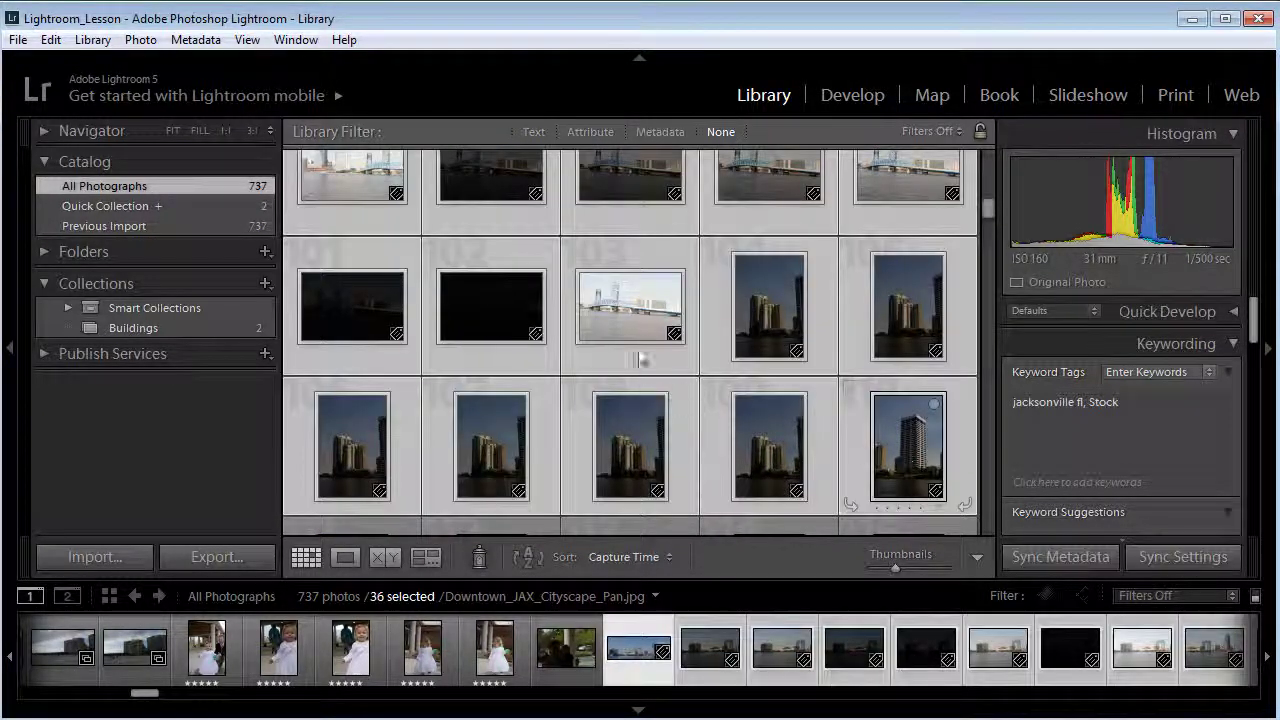
{"action": "mouse_move", "coordinate": [618, 362]}
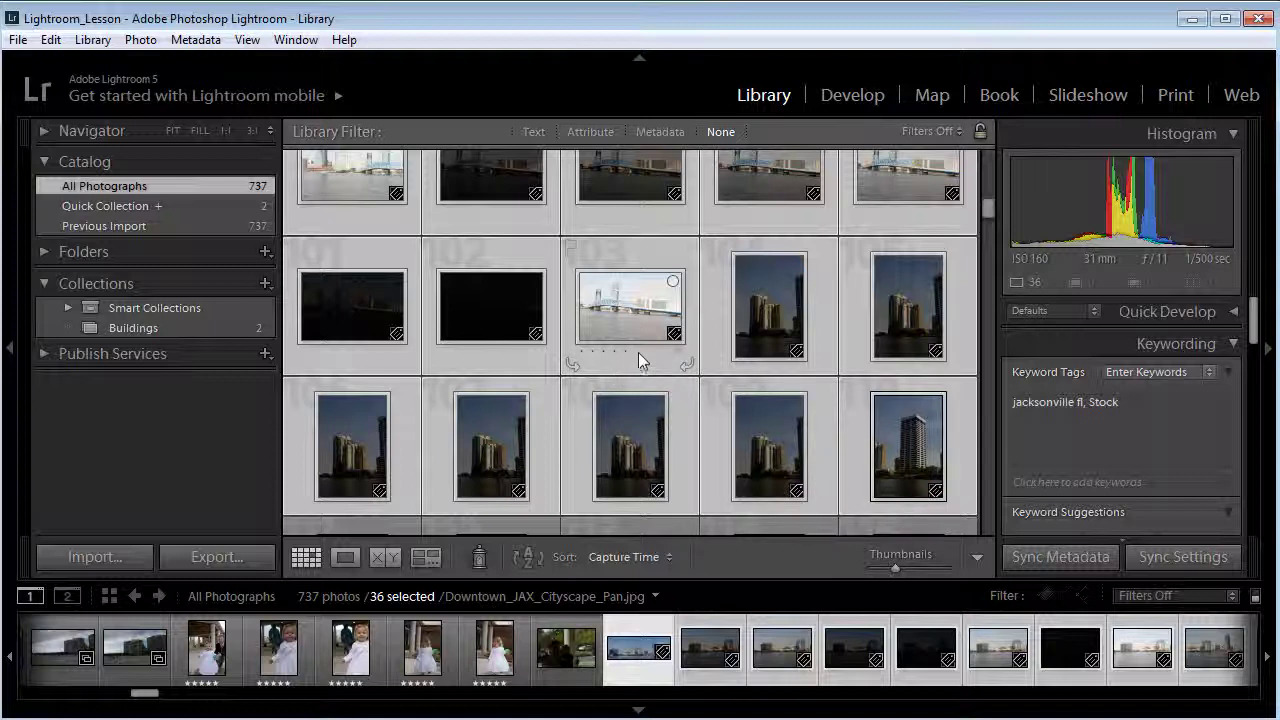
{"action": "left_click_drag", "start_coordinate": [622, 316], "coordinate": [160, 326]}
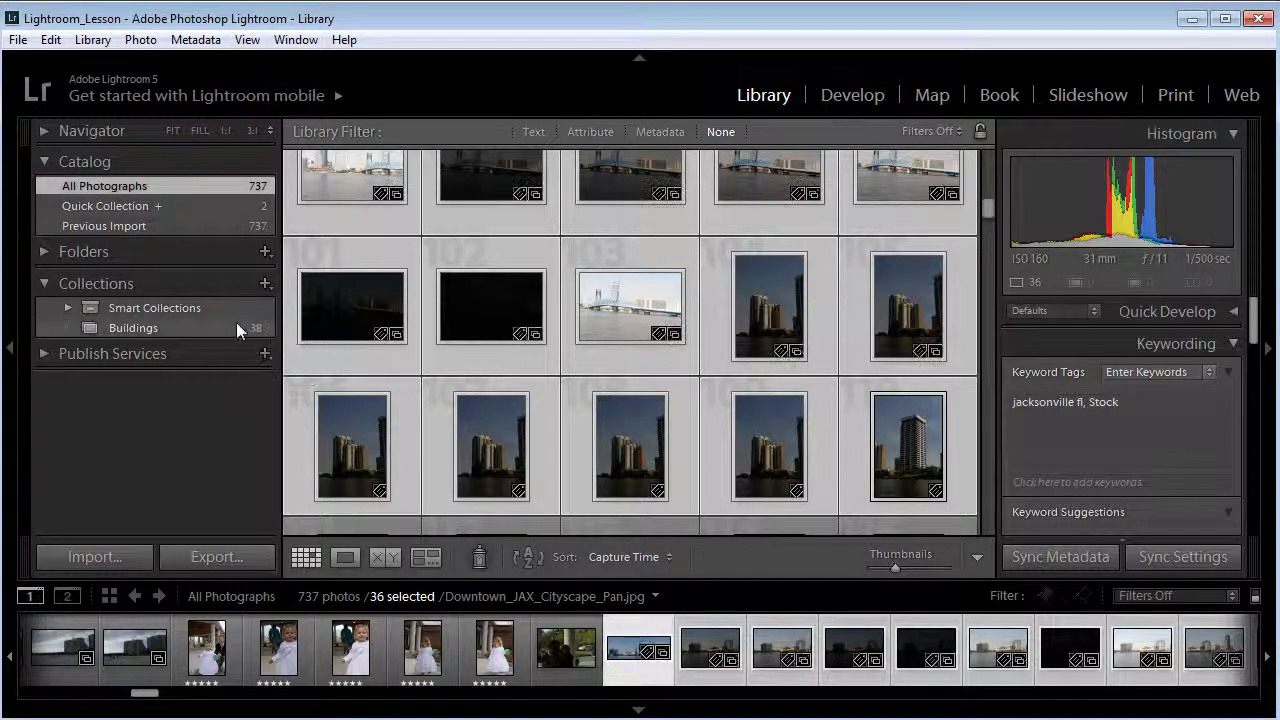
Open the Buildings collection, now holding 38 photos, and deselect everything
{"action": "left_click", "coordinate": [110, 327]}
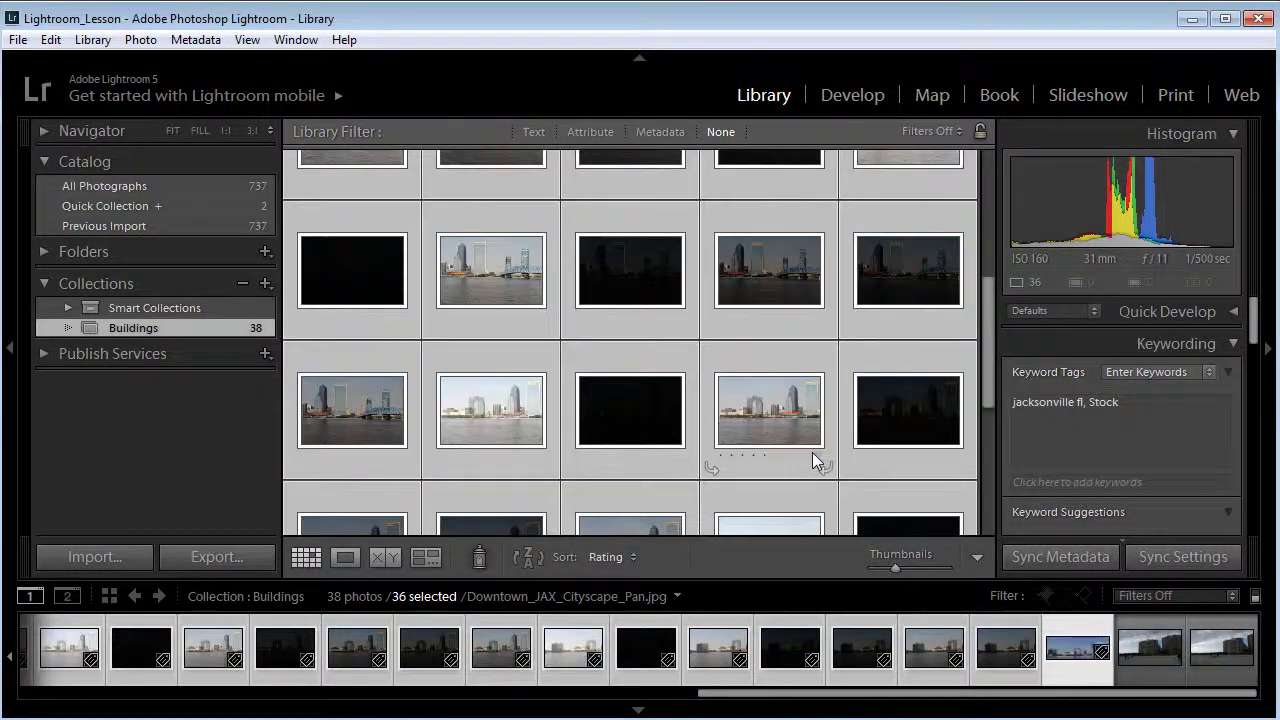
{"action": "left_click", "coordinate": [812, 460]}
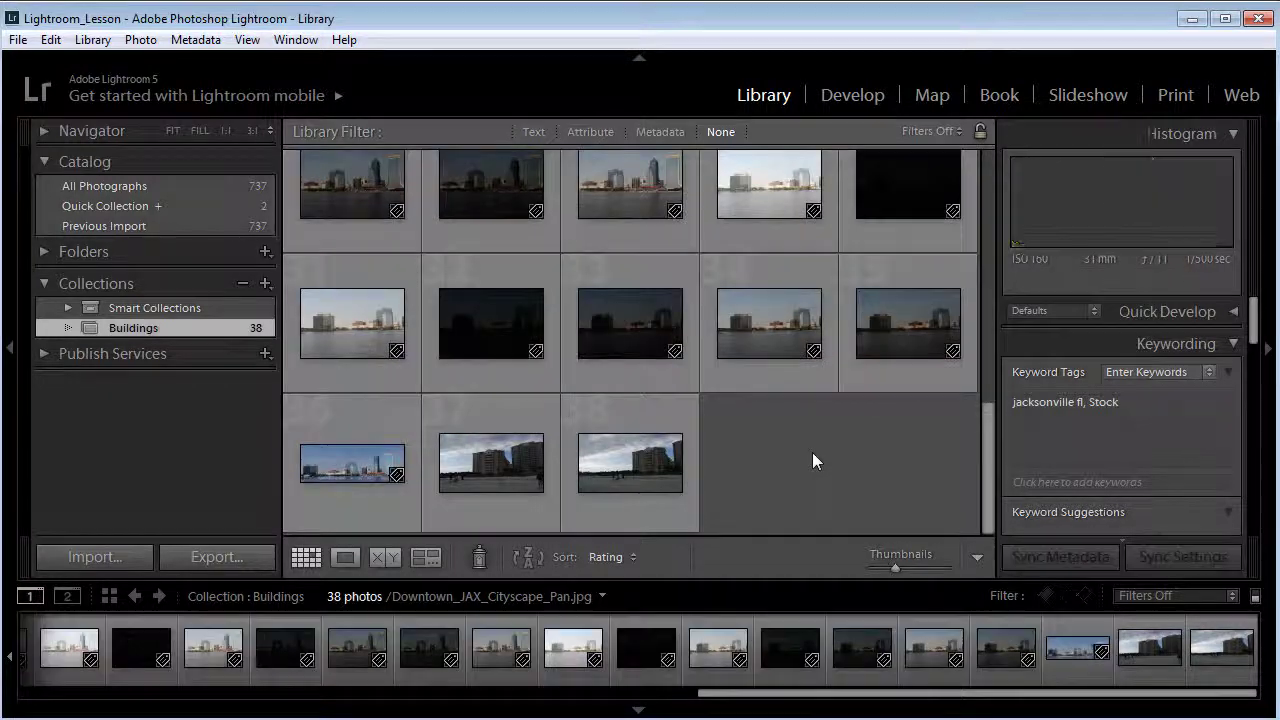
{"action": "scroll", "coordinate": [800, 462], "scroll_direction": "up", "scroll_amount": 5}
{"action": "scroll", "coordinate": [796, 465], "scroll_direction": "down", "scroll_amount": 5}
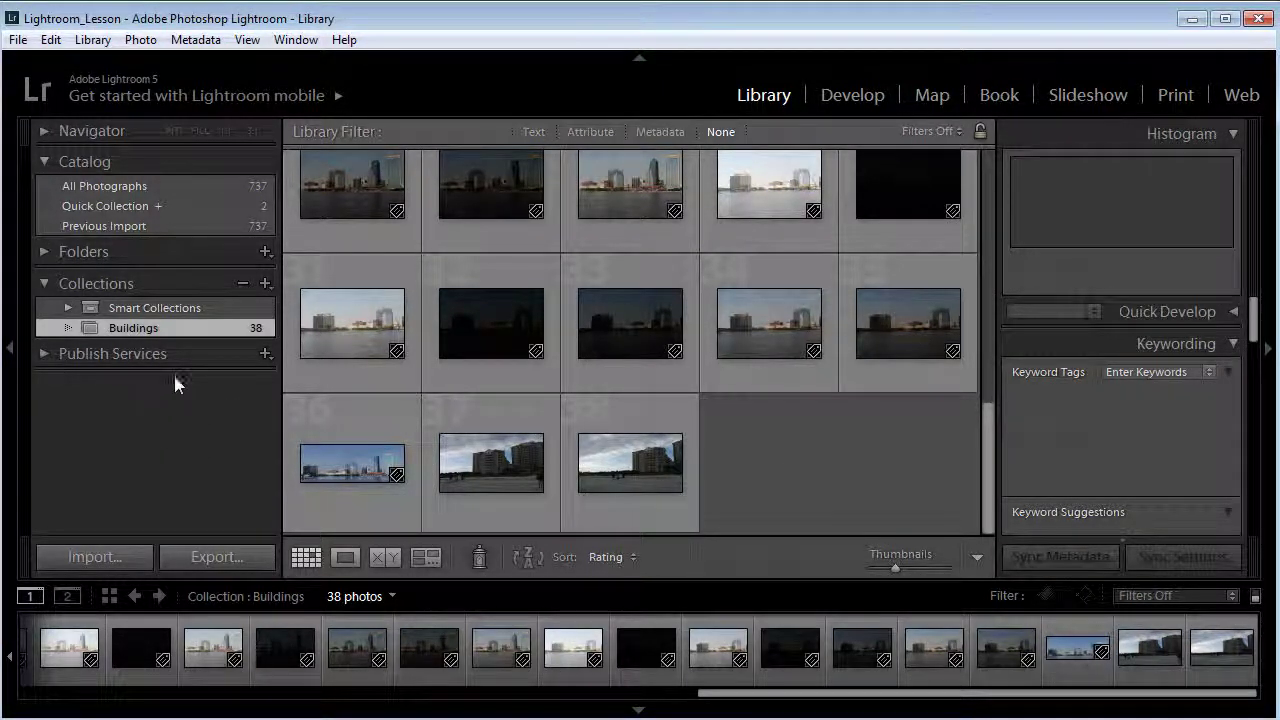
Start a new smart collection named 'Smart Buildings' in the Smart Collections set
{"action": "left_click", "coordinate": [165, 306]}
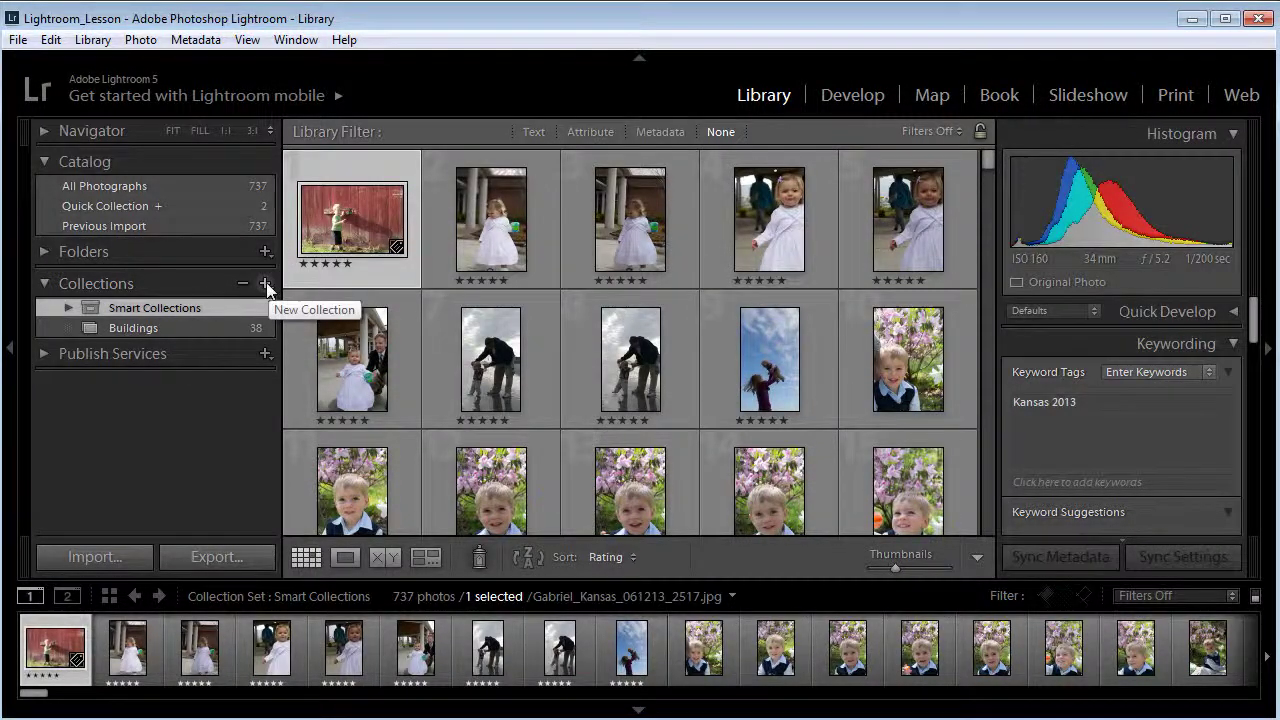
{"action": "left_click", "coordinate": [267, 286]}
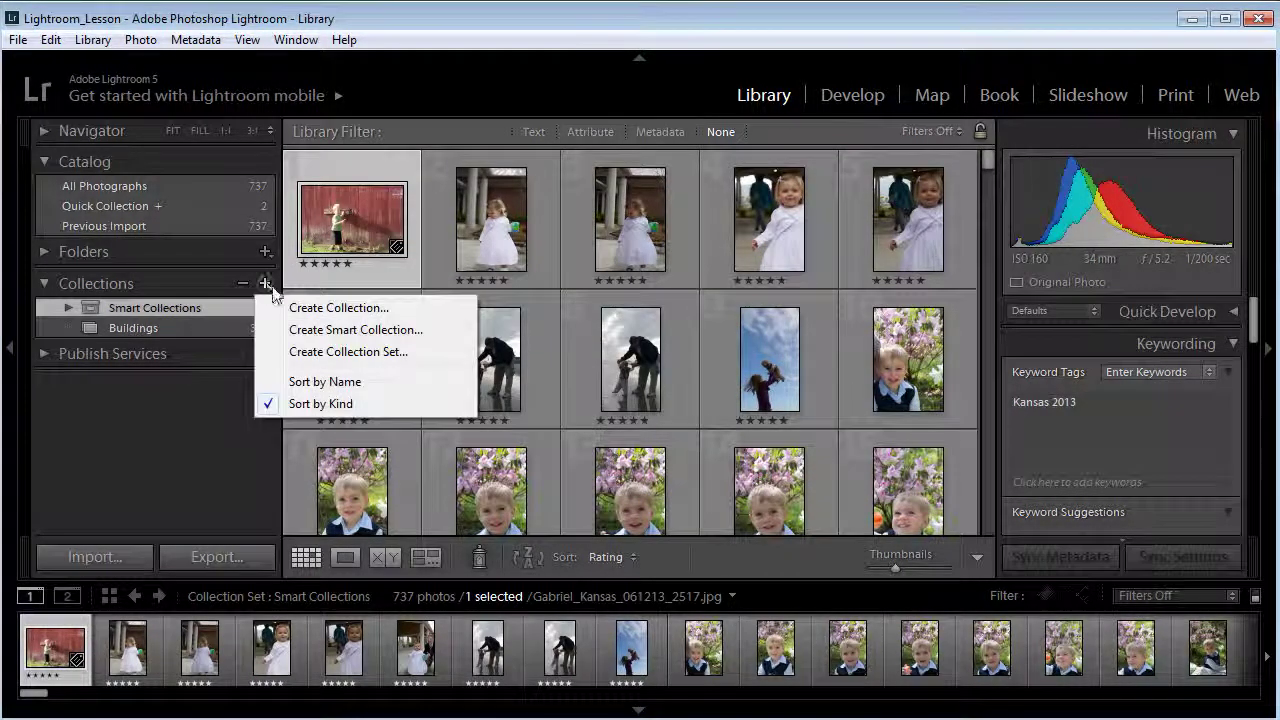
{"action": "left_click", "coordinate": [340, 331]}
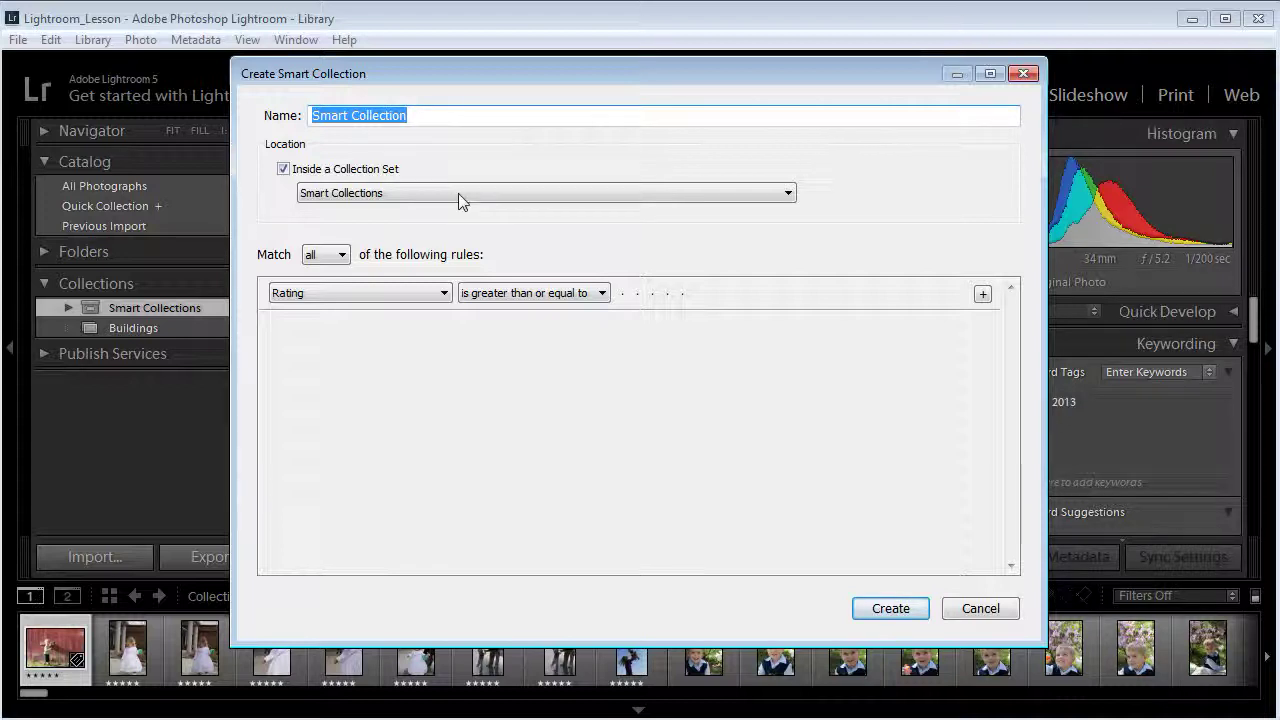
{"action": "type", "text": "Smart Buildings"}
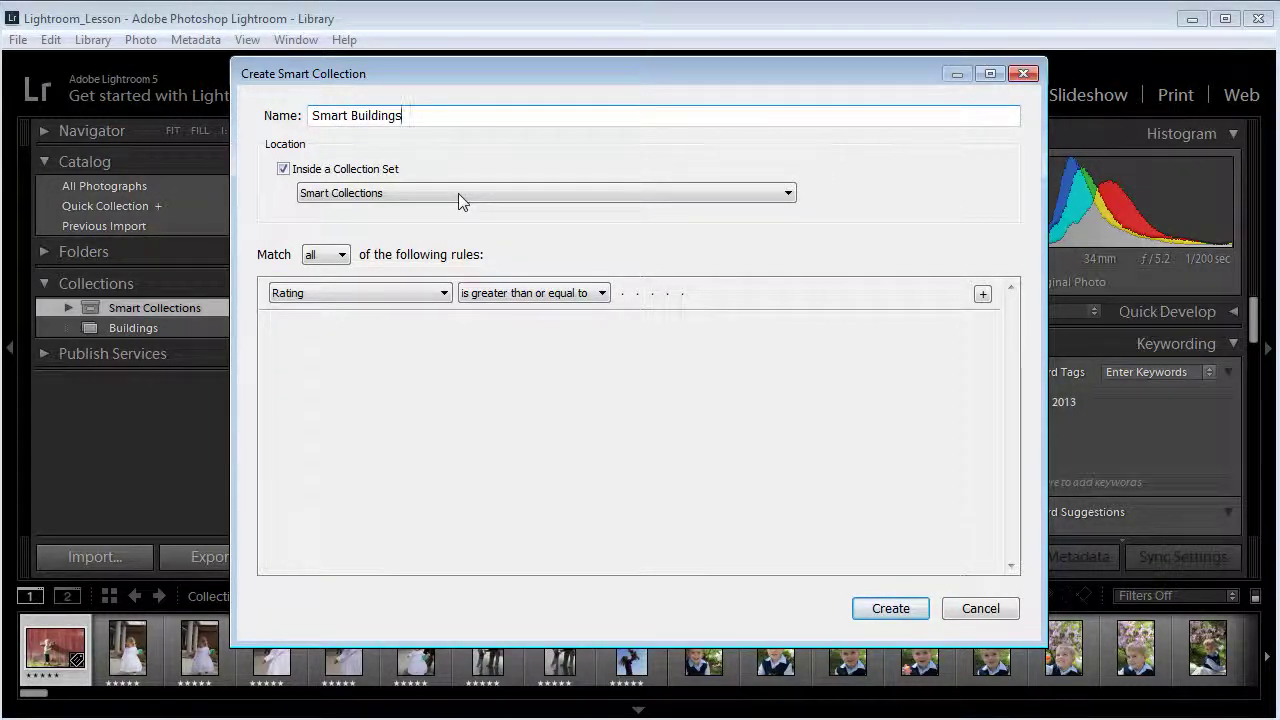
Give Smart Buildings the rule Keywords contains 'Building' and create it
{"action": "left_click", "coordinate": [434, 293]}
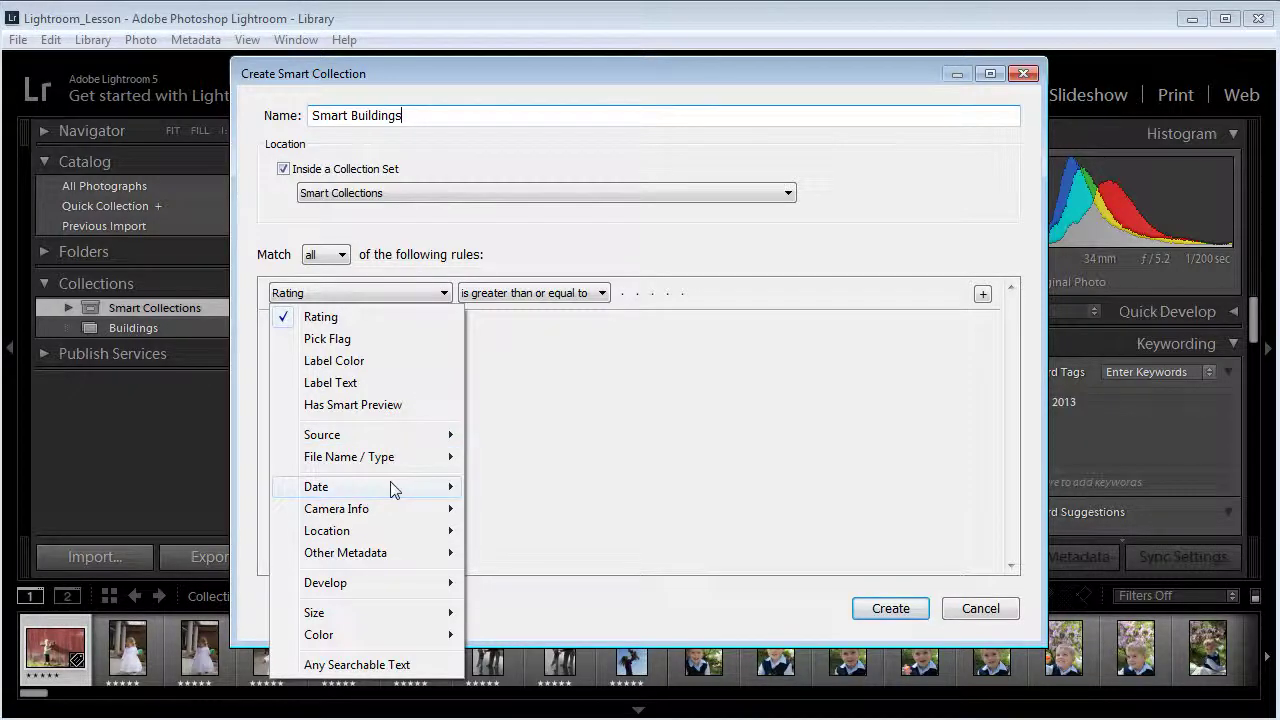
{"action": "mouse_move", "coordinate": [381, 559]}
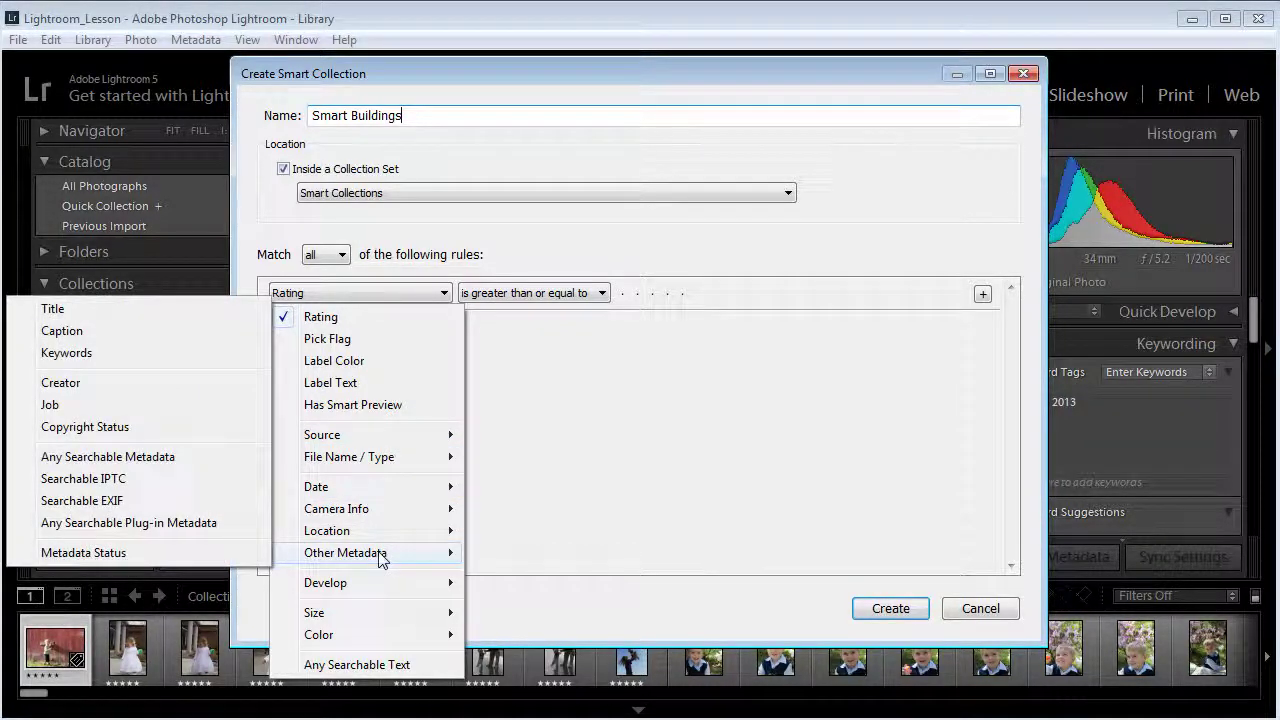
{"action": "left_click", "coordinate": [66, 352]}
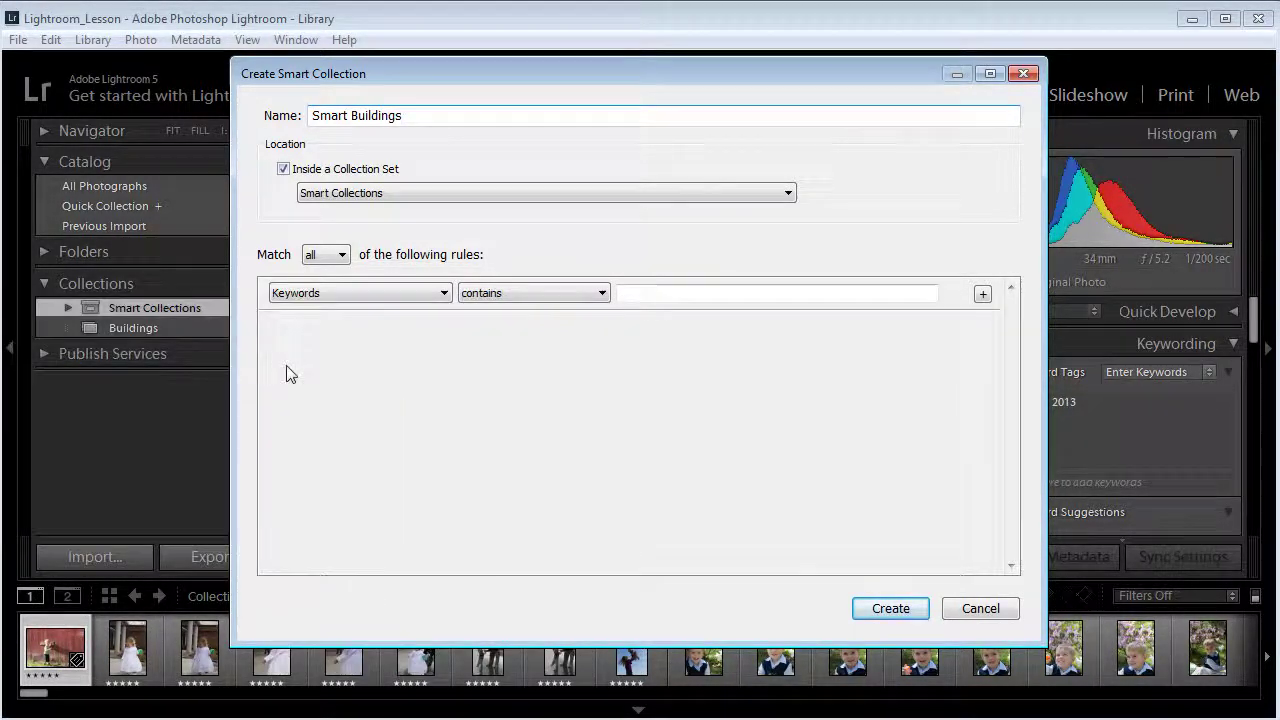
{"action": "left_click", "coordinate": [514, 294]}
{"action": "left_click", "coordinate": [638, 298]}
{"action": "type", "text": "Bui"}
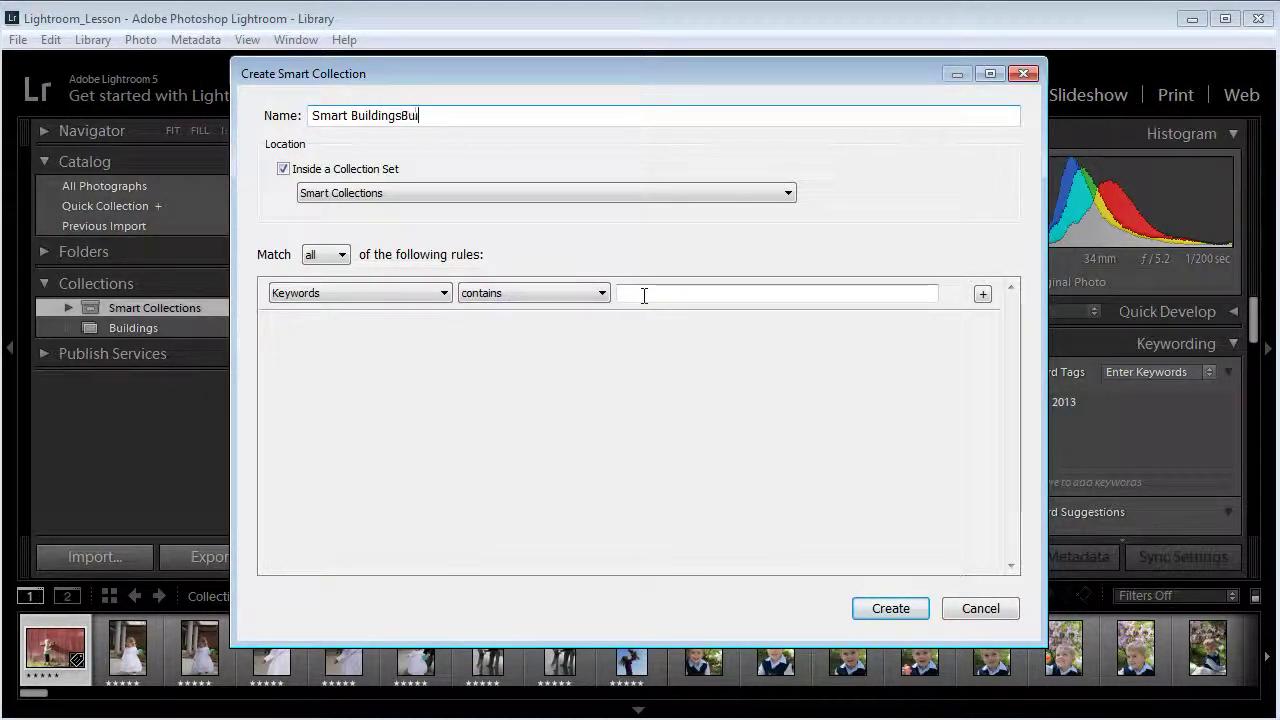
{"action": "key", "text": "BackSpace"}
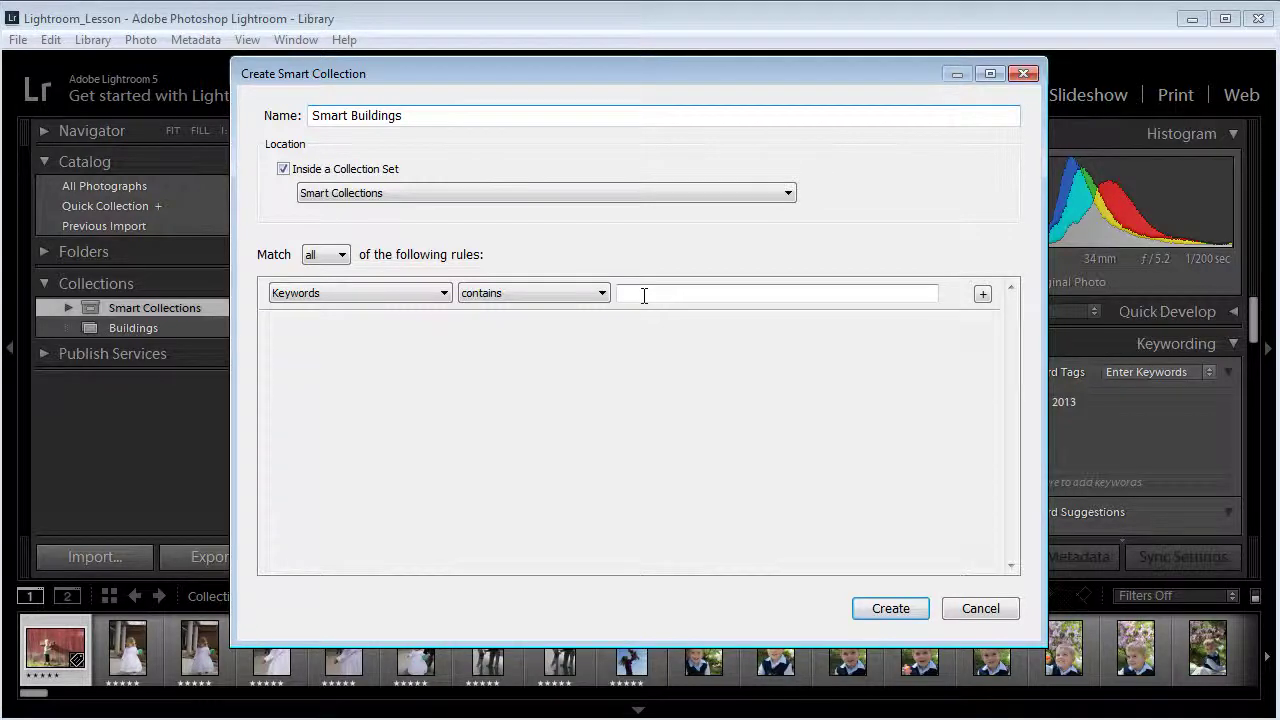
{"action": "left_click", "coordinate": [644, 295]}
{"action": "type", "text": "Building"}
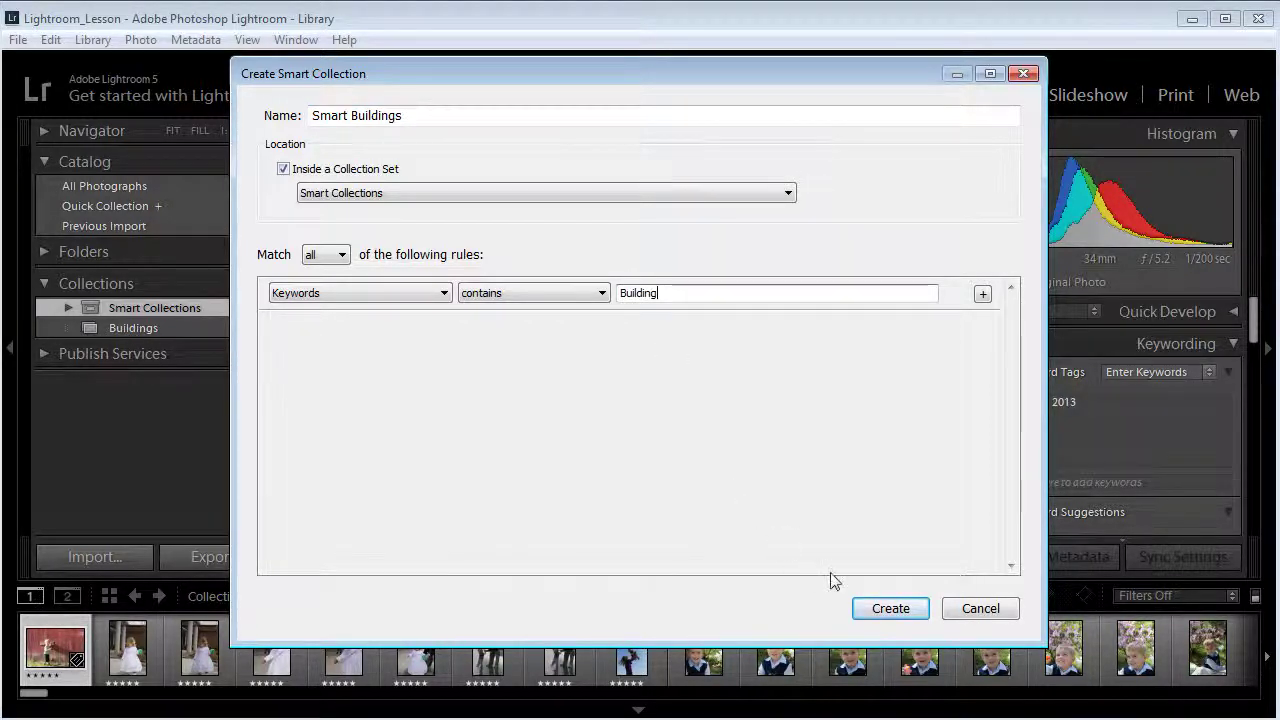
{"action": "left_click", "coordinate": [866, 608]}
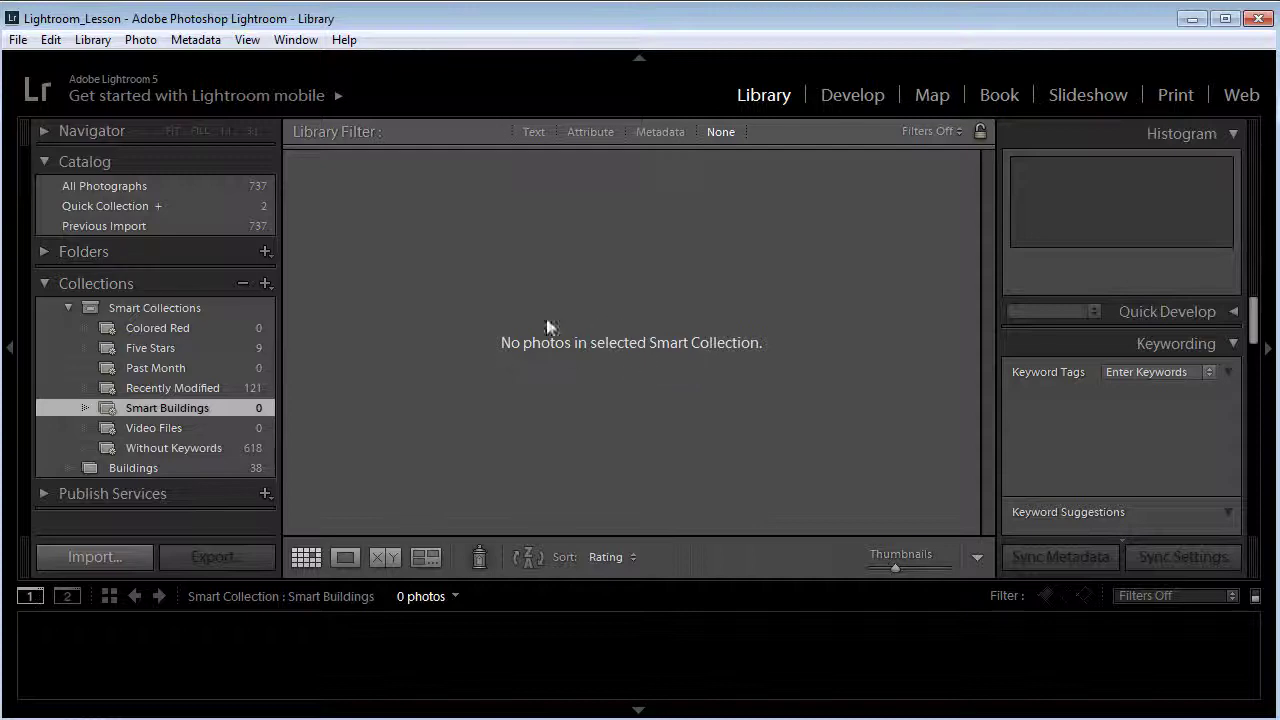
In All Photographs, tag two building photos with the keyword 'Building'
{"action": "left_click", "coordinate": [133, 190]}
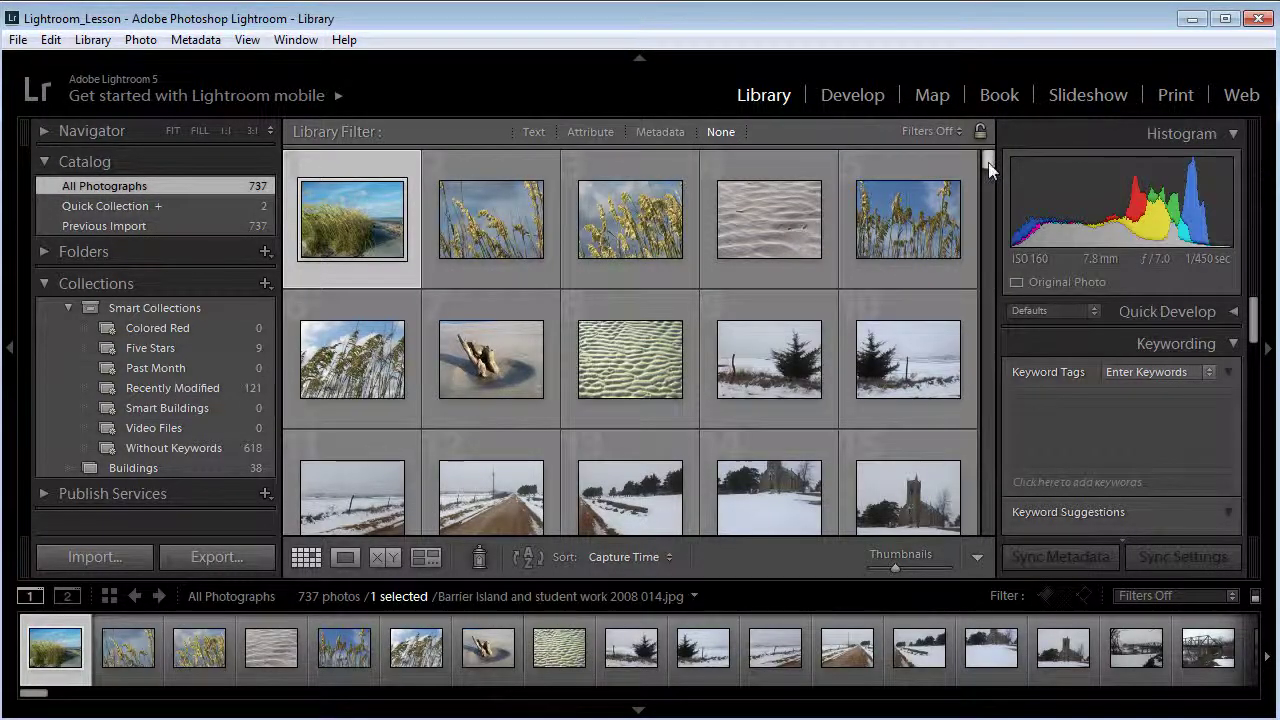
{"action": "left_click_drag", "start_coordinate": [988, 166], "coordinate": [992, 194]}
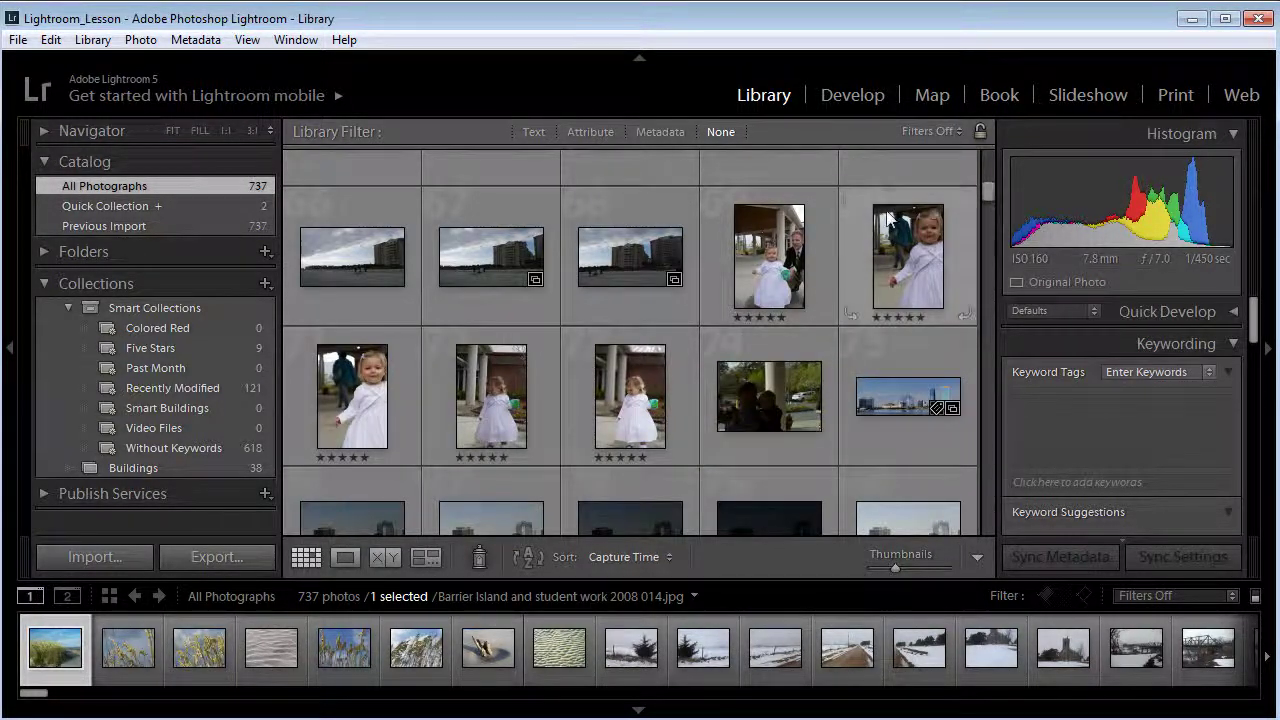
{"action": "left_click", "coordinate": [490, 228]}
{"action": "left_click", "coordinate": [630, 216], "text": "shift"}
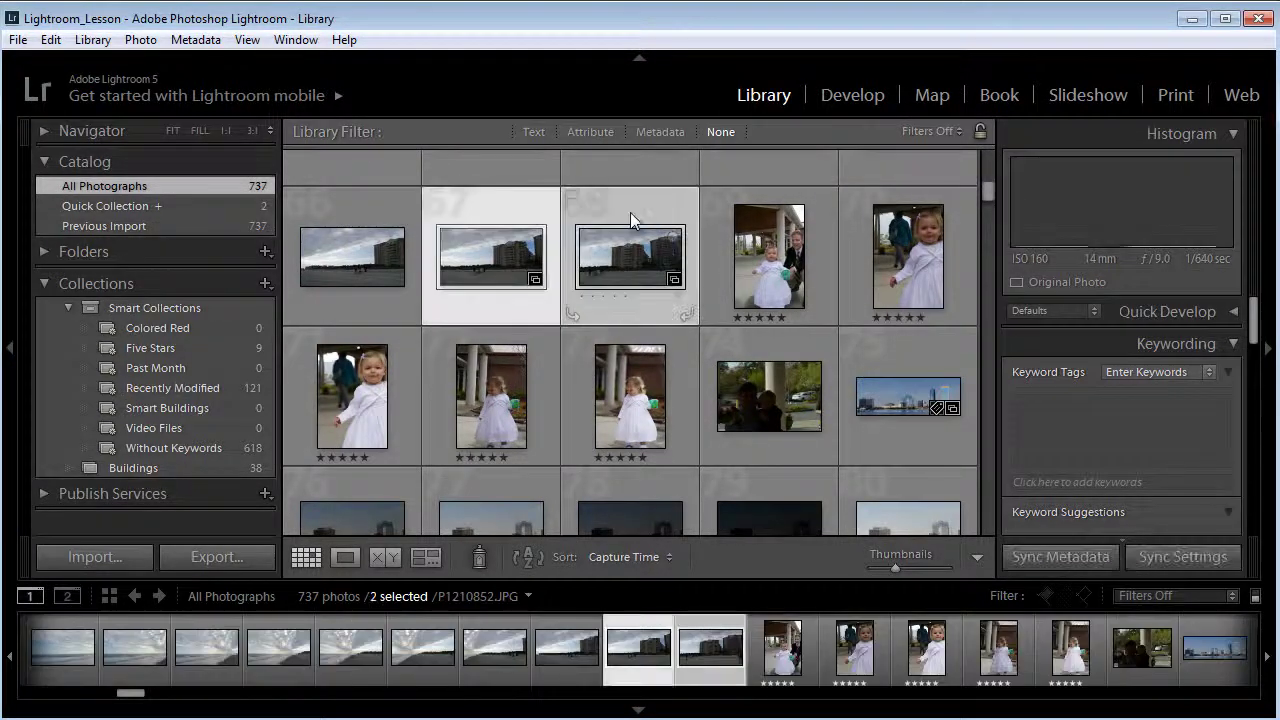
{"action": "left_click", "coordinate": [1030, 400]}
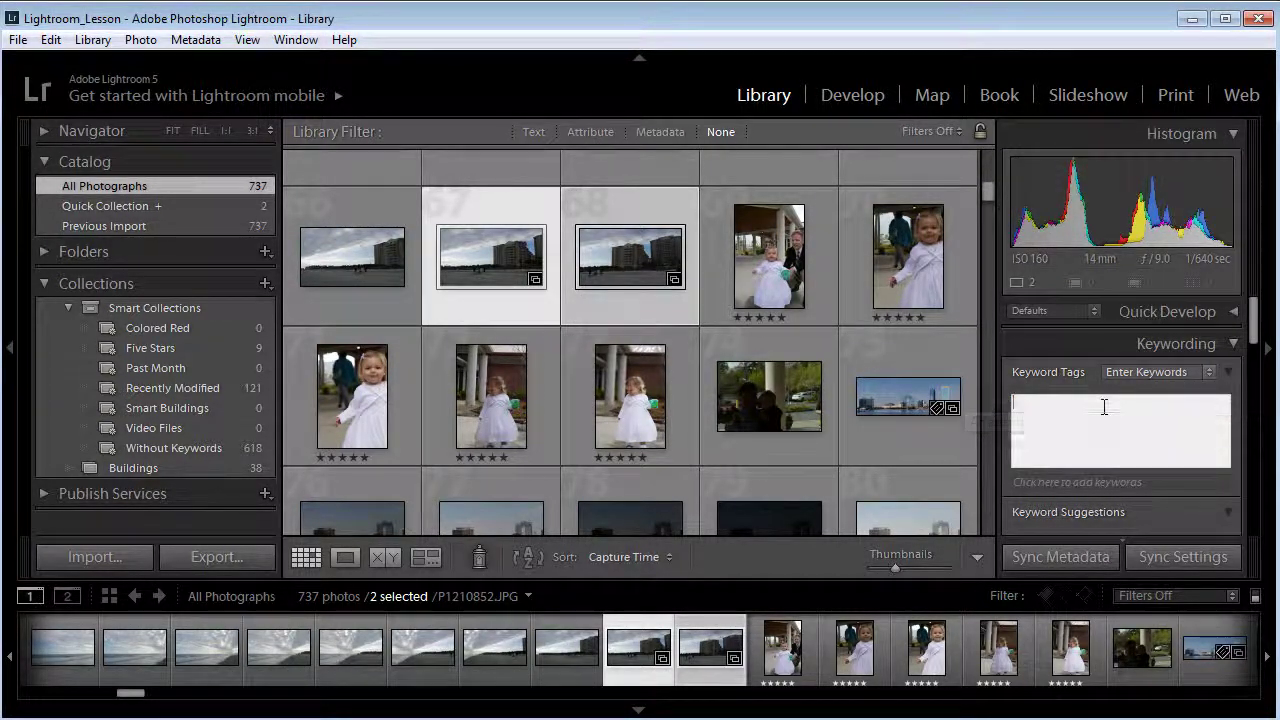
{"action": "type", "text": "Building"}
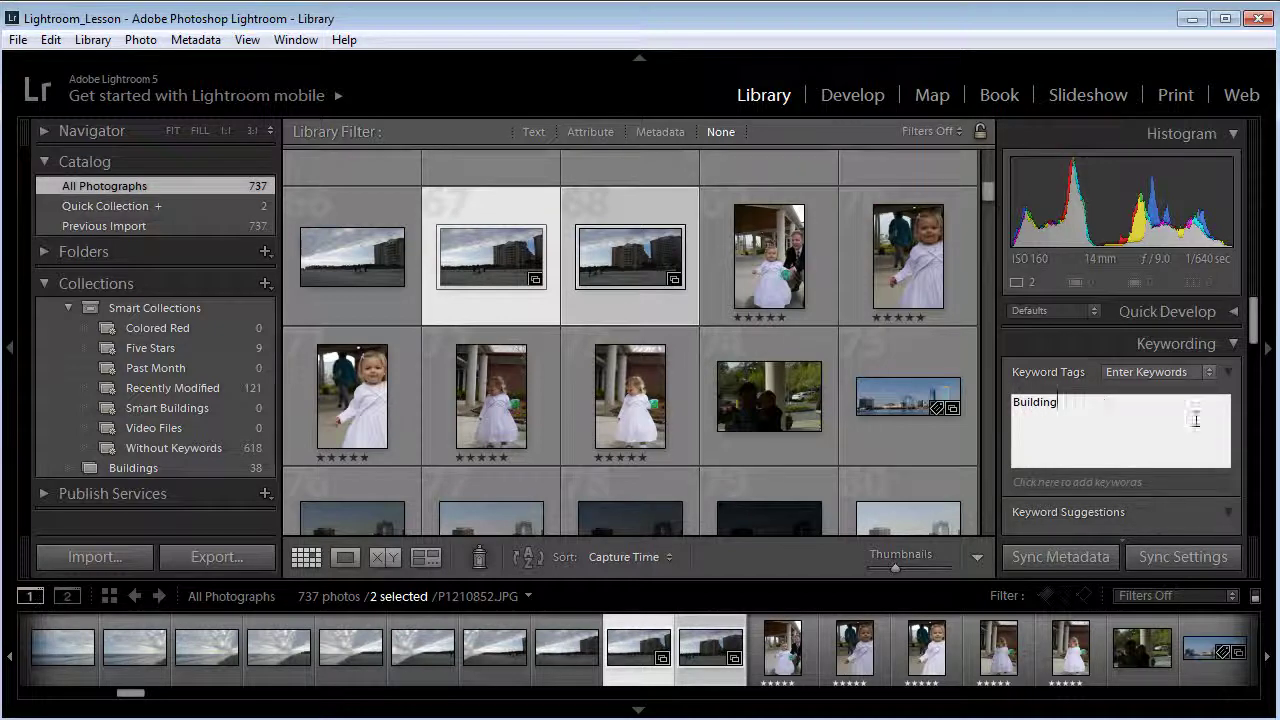
{"action": "left_click", "coordinate": [822, 252]}
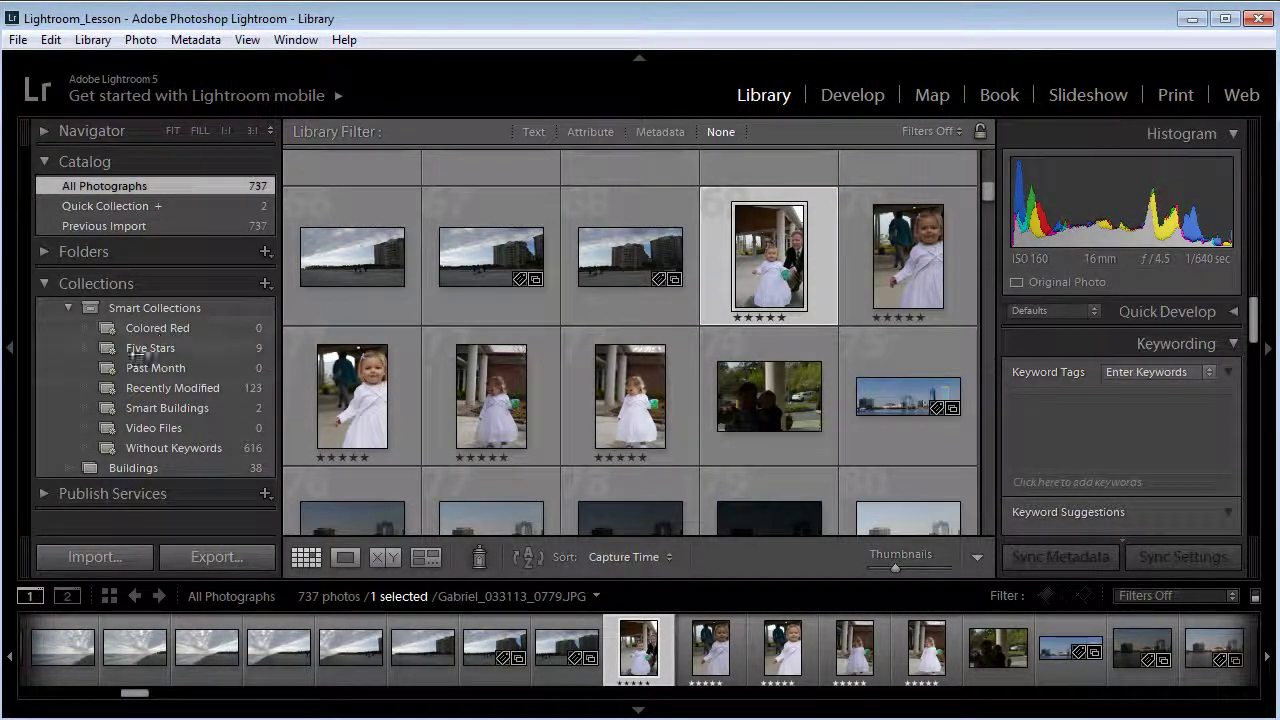
{"action": "mouse_move", "coordinate": [240, 405]}
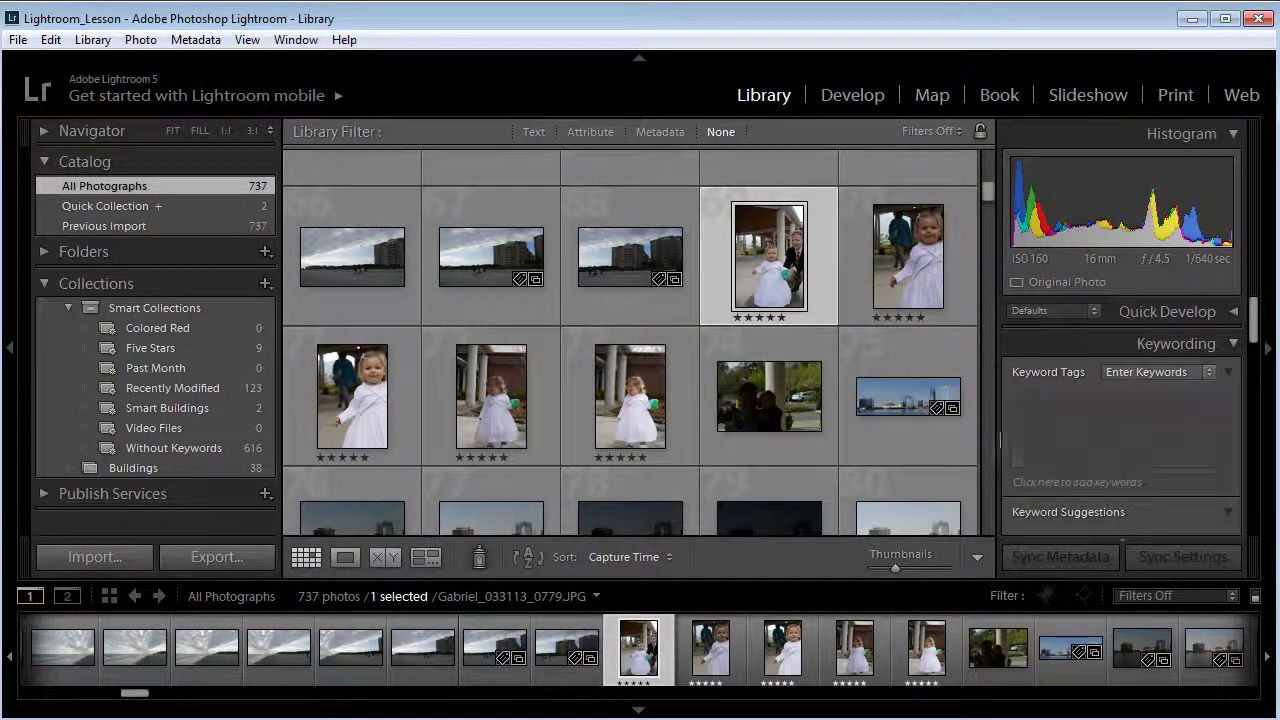
Select a range of 71 cityscape photos and tick the Building keyword for them
{"action": "left_click", "coordinate": [922, 442]}
{"action": "scroll", "coordinate": [922, 442], "scroll_direction": "down", "scroll_amount": 3}
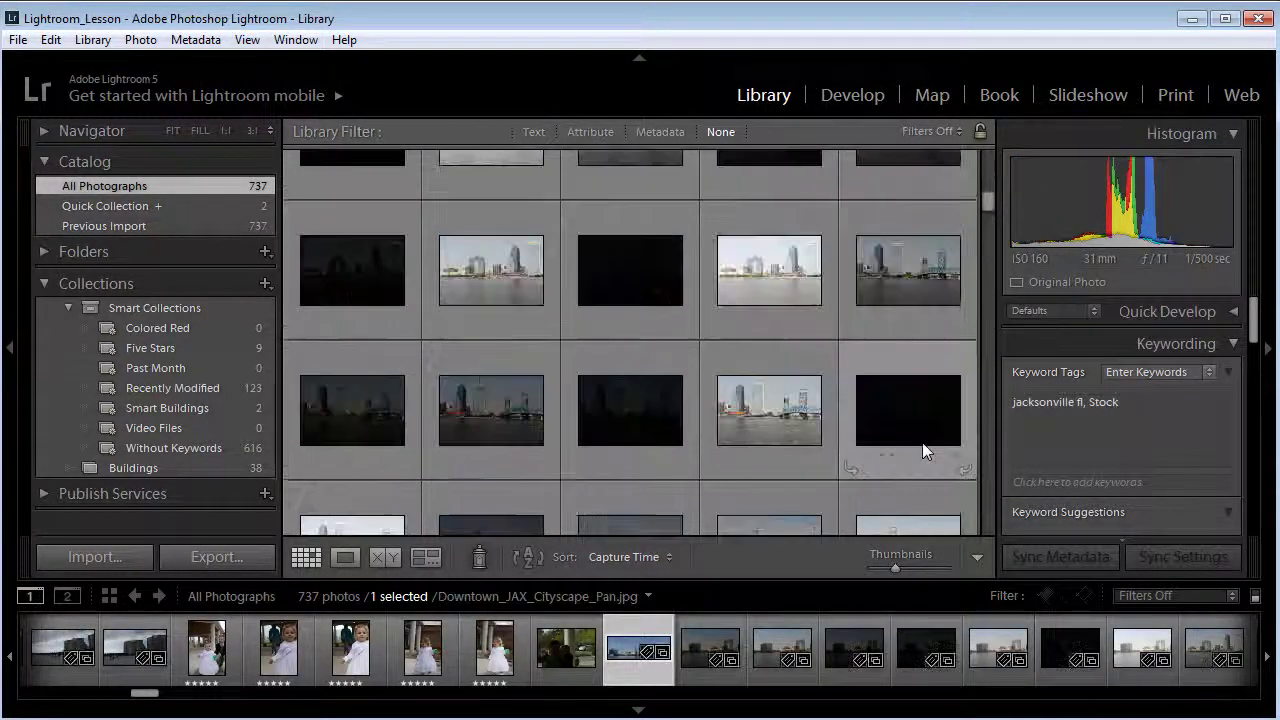
{"action": "scroll", "coordinate": [922, 442], "scroll_direction": "down", "scroll_amount": 10}
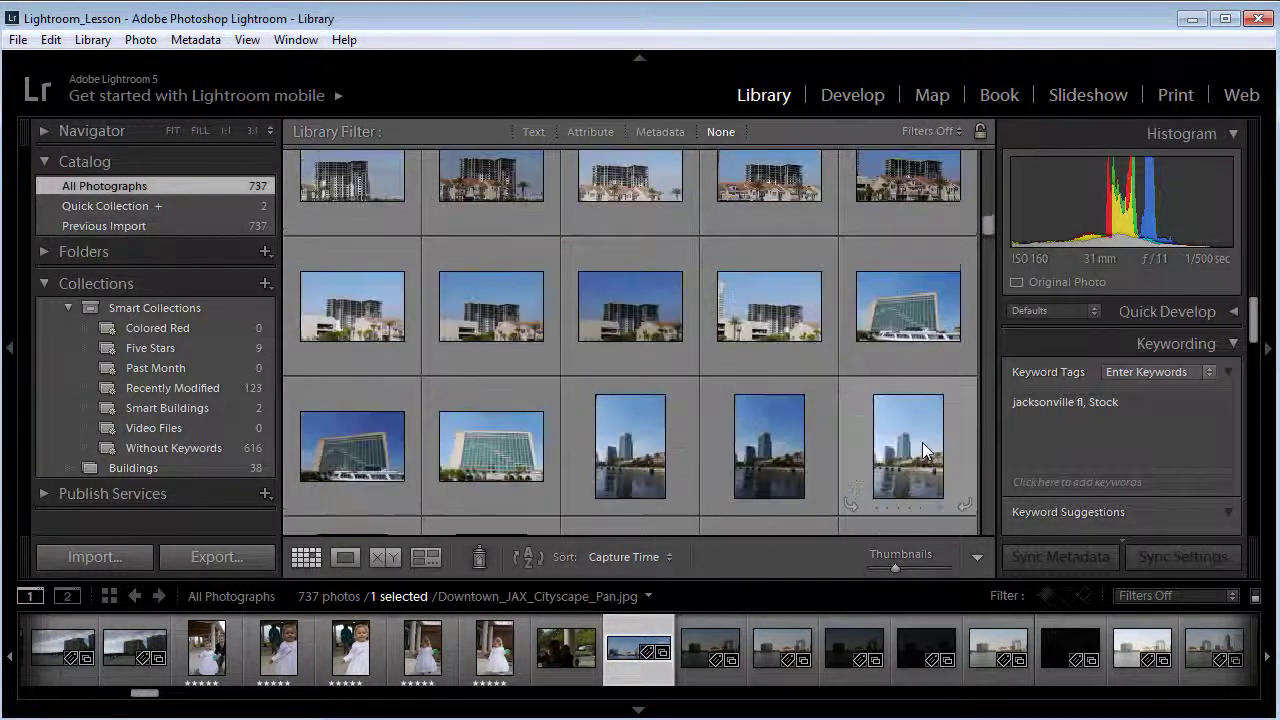
{"action": "scroll", "coordinate": [922, 442], "scroll_direction": "down", "scroll_amount": 2}
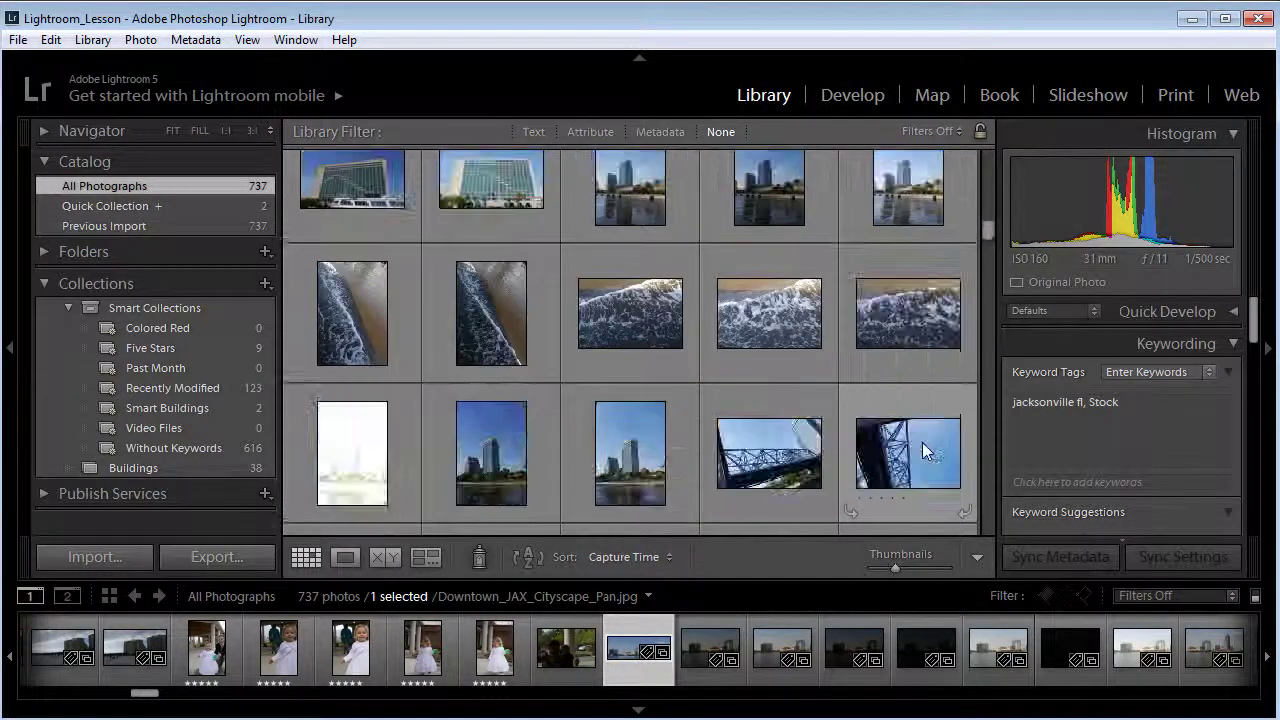
{"action": "left_click", "coordinate": [950, 236], "text": "shift"}
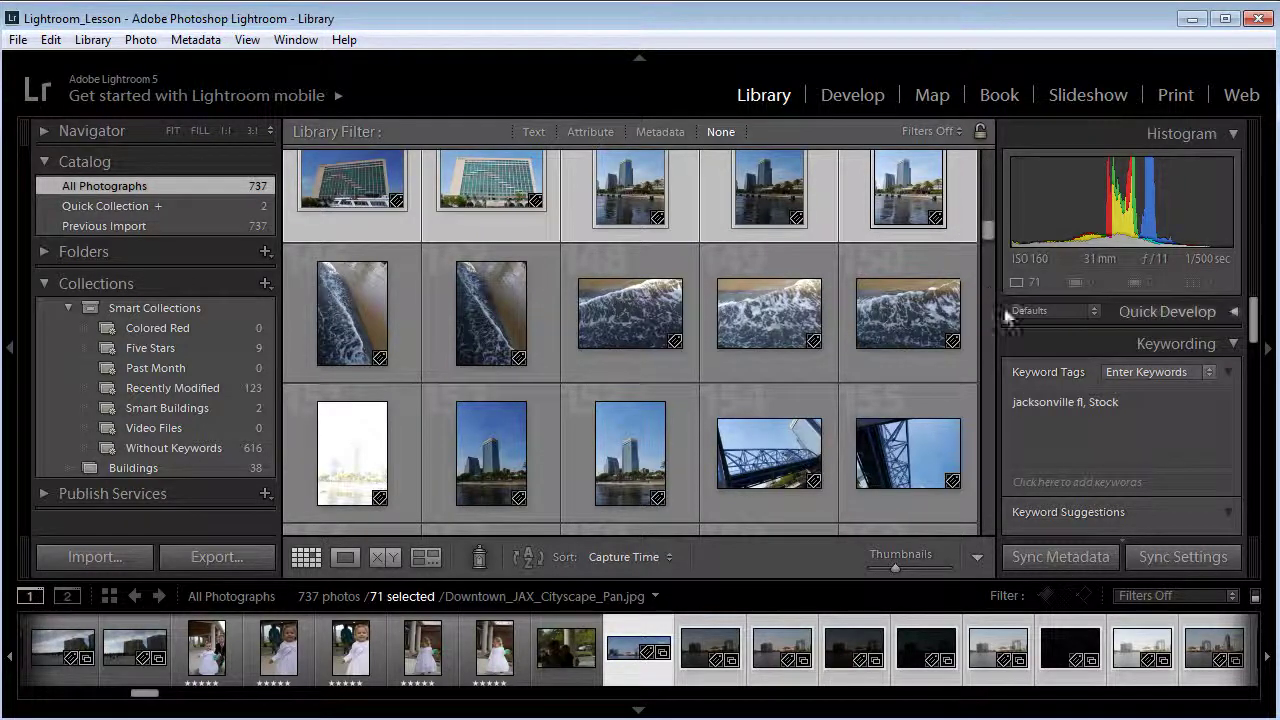
{"action": "scroll", "coordinate": [1256, 335], "scroll_direction": "down", "scroll_amount": 1}
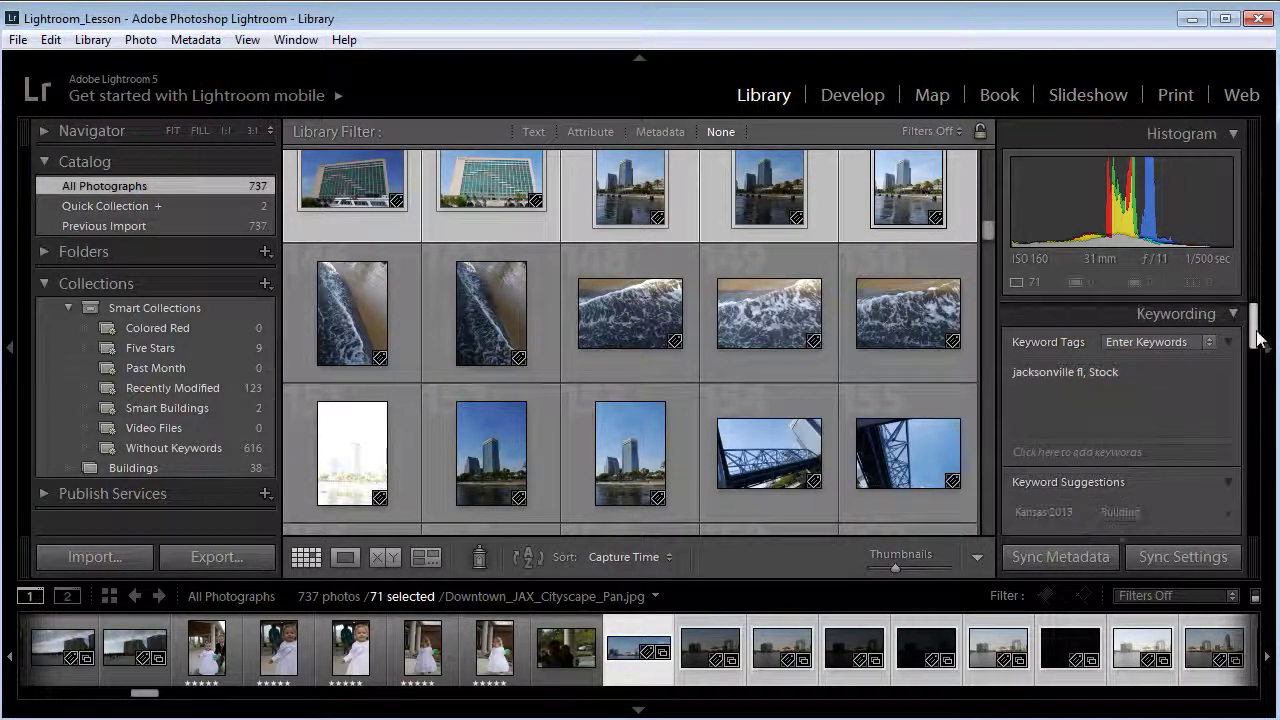
{"action": "left_click_drag", "start_coordinate": [1256, 340], "coordinate": [1251, 400]}
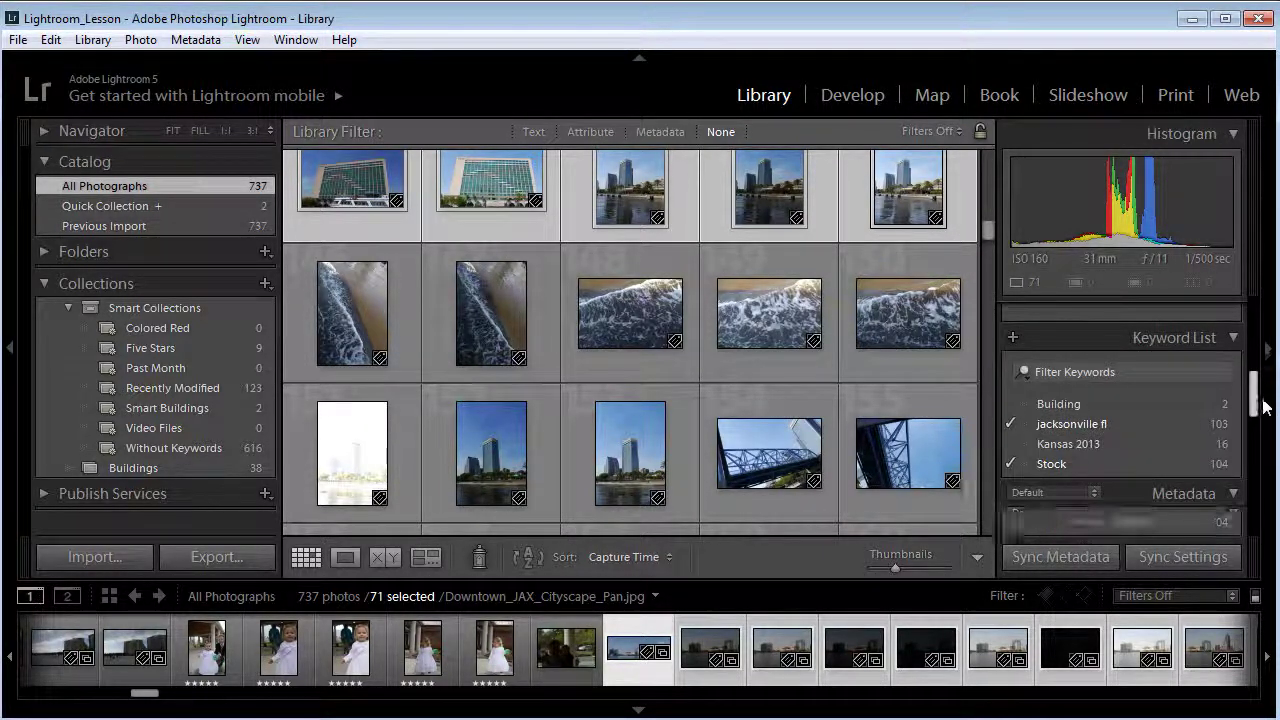
{"action": "left_click", "coordinate": [1010, 403]}
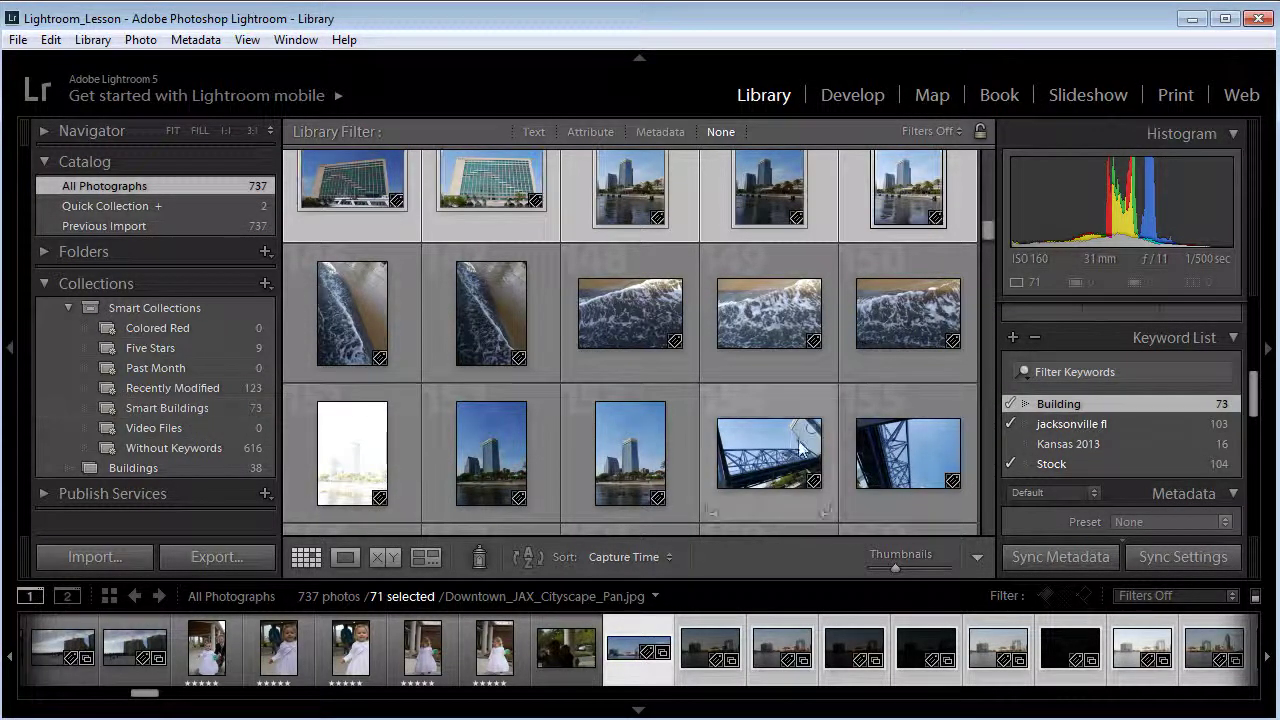
Select a second range of 56 tower photos and tag them with Building
{"action": "left_click", "coordinate": [548, 430]}
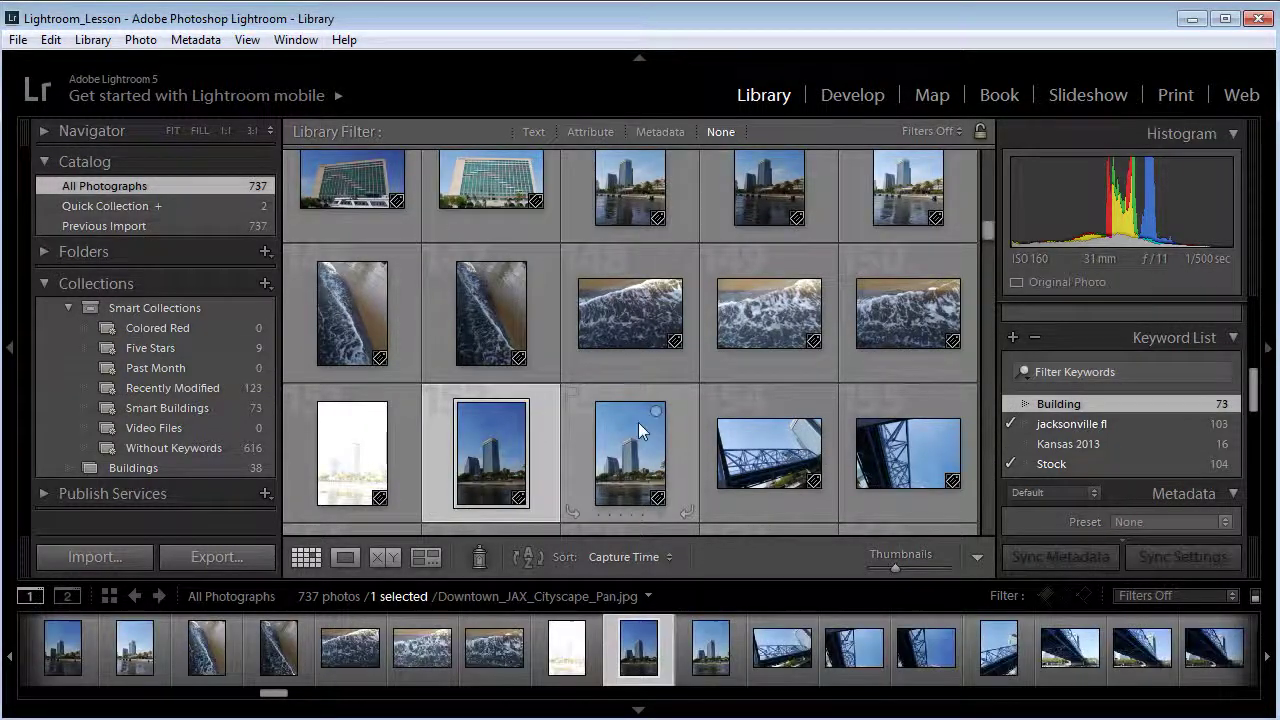
{"action": "scroll", "coordinate": [638, 422], "scroll_direction": "down", "scroll_amount": 1}
{"action": "left_click_drag", "start_coordinate": [986, 236], "coordinate": [992, 260]}
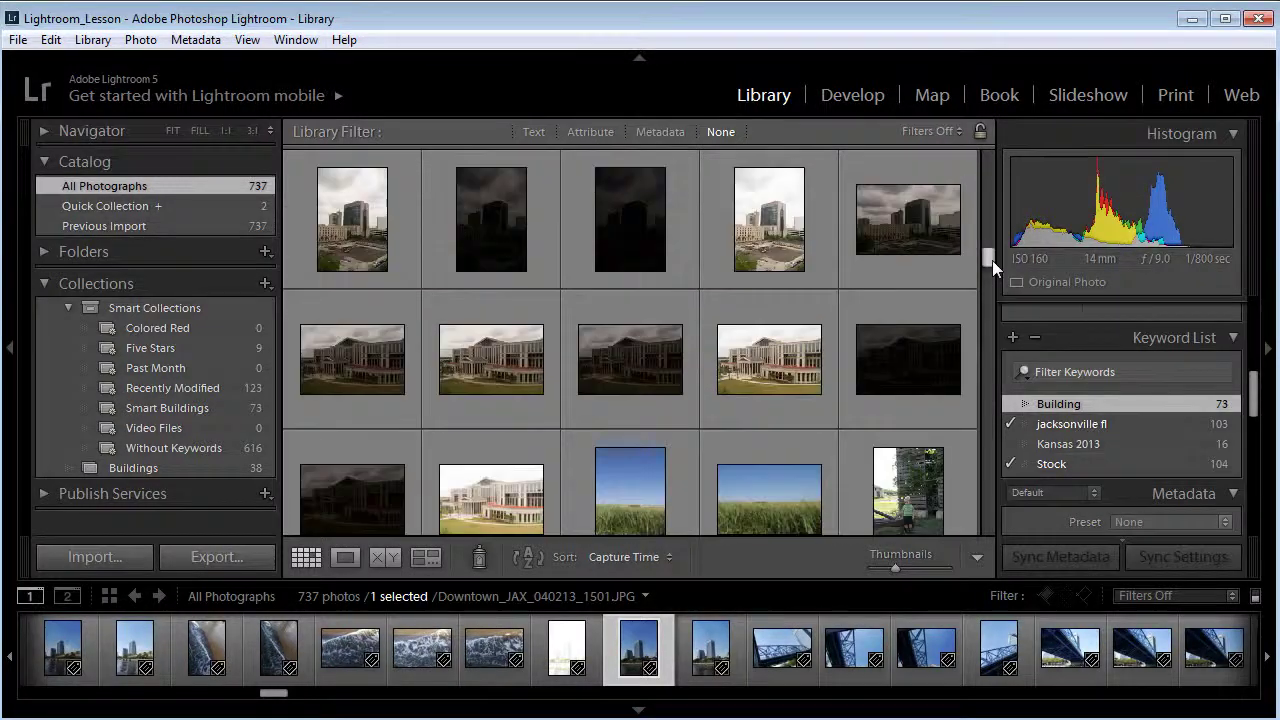
{"action": "left_click", "coordinate": [500, 451], "text": "shift"}
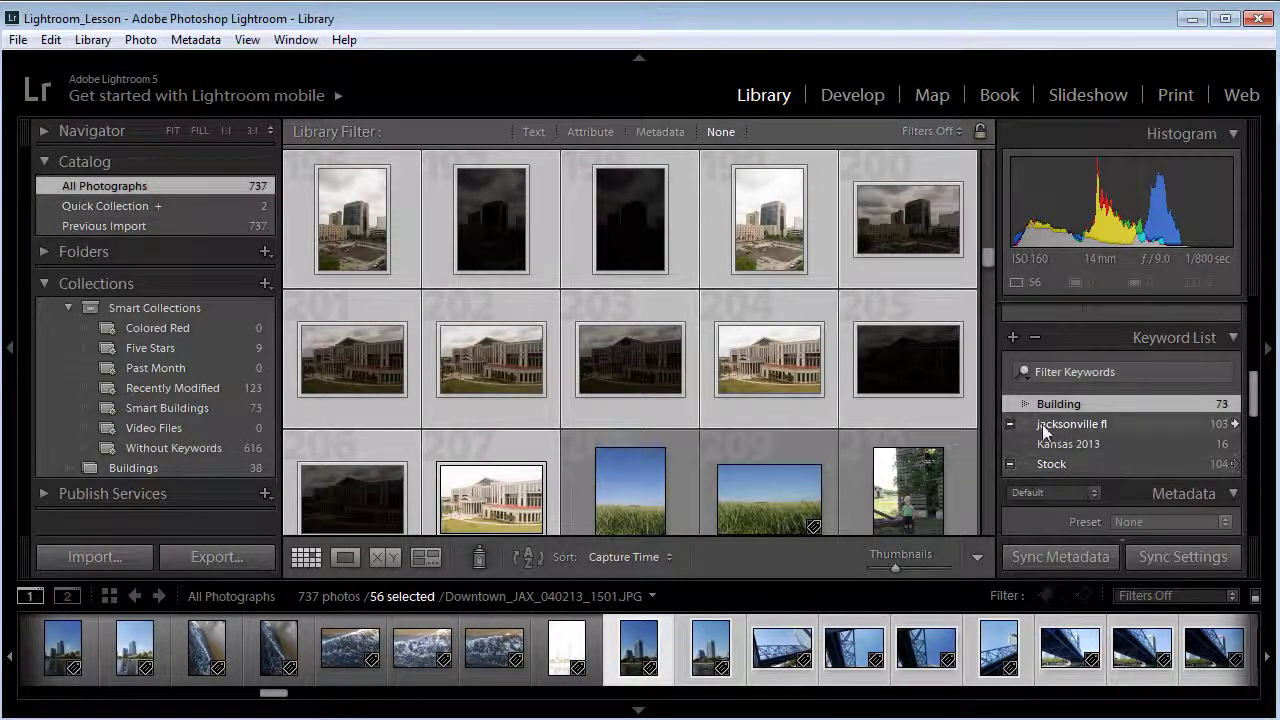
{"action": "left_click", "coordinate": [1010, 405]}
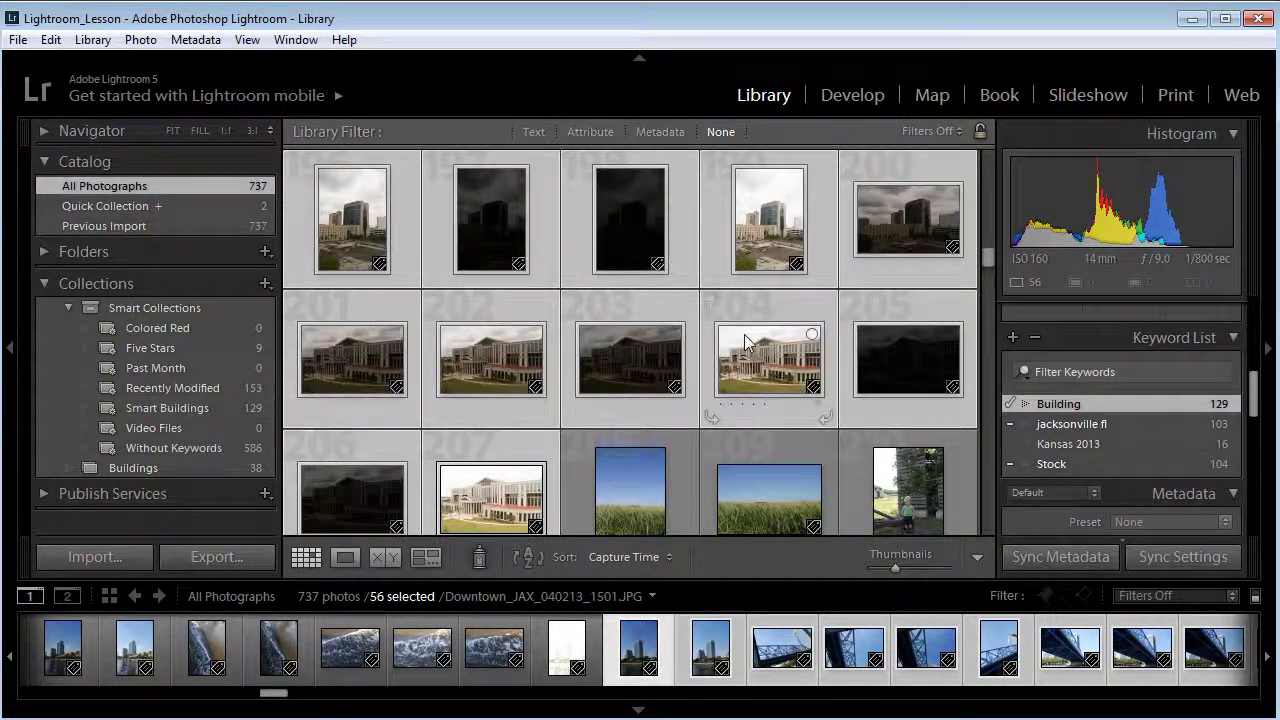
Open Smart Buildings and scroll through its 129 keyword-tagged building photos
{"action": "left_click", "coordinate": [156, 408]}
{"action": "scroll", "coordinate": [656, 322], "scroll_direction": "down", "scroll_amount": 5}
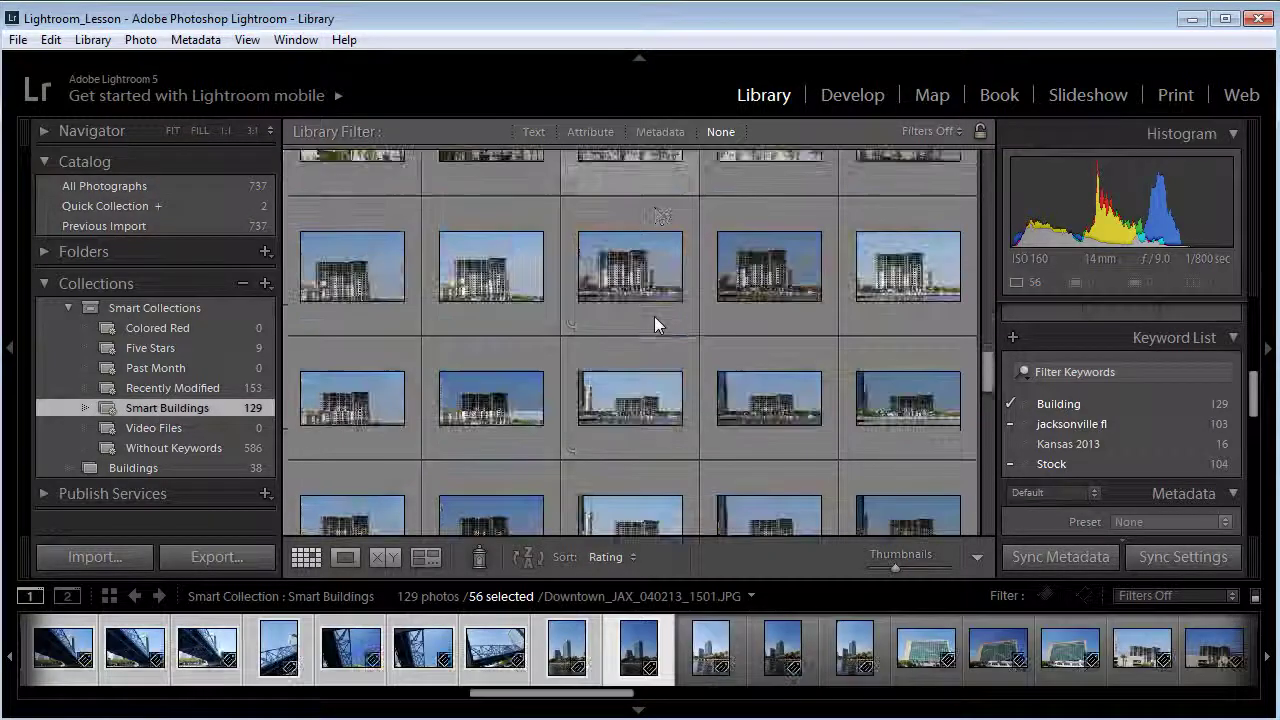
{"action": "scroll", "coordinate": [655, 322], "scroll_direction": "down", "scroll_amount": 10}
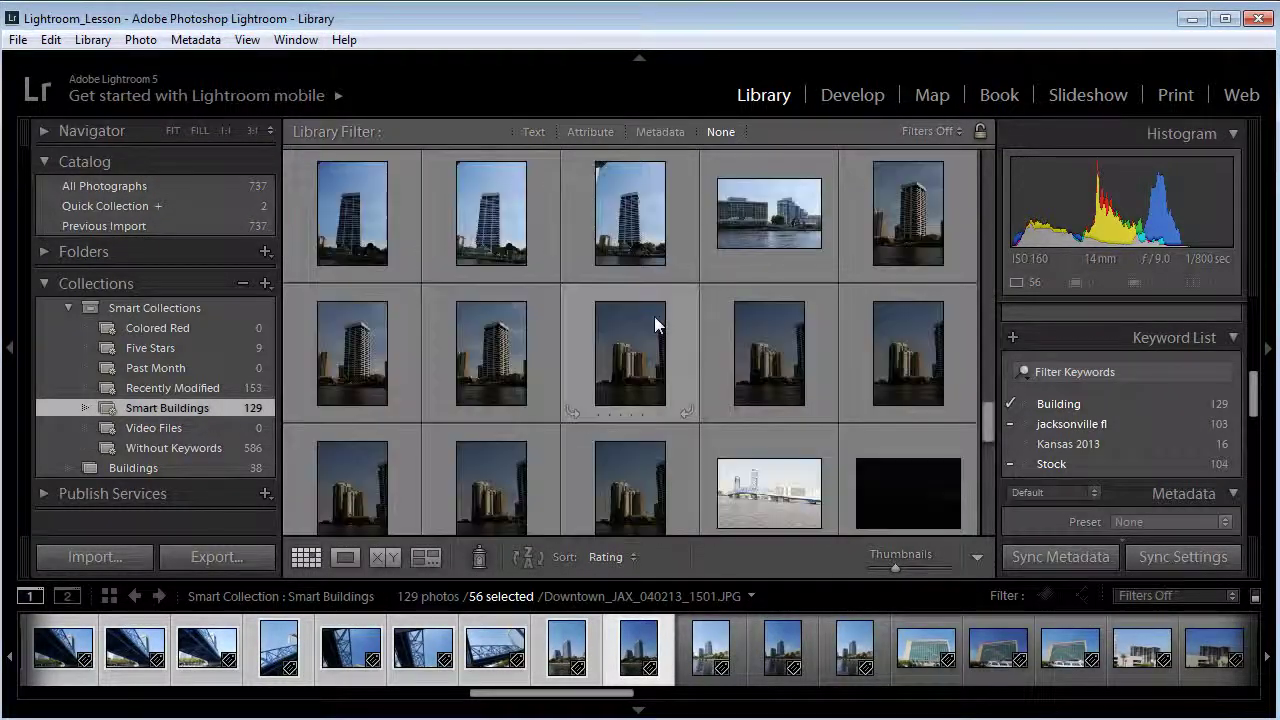
{"action": "scroll", "coordinate": [655, 322], "scroll_direction": "up", "scroll_amount": 15}
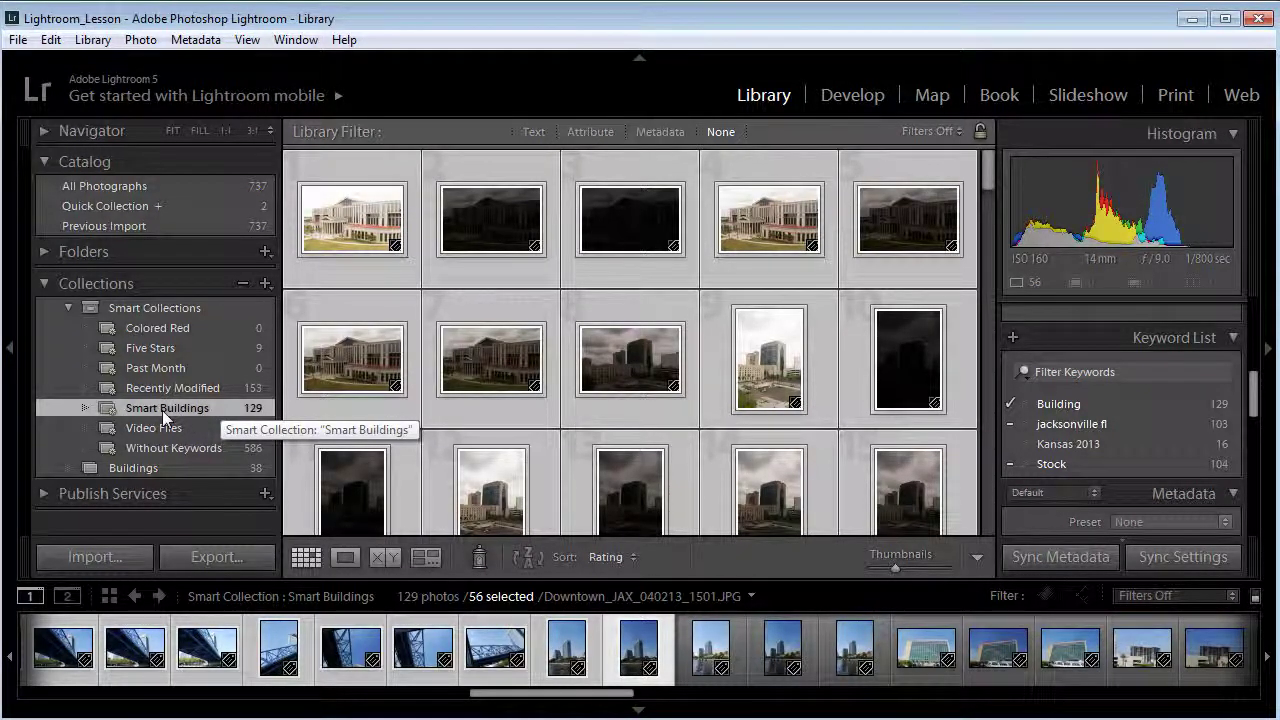
Create a collection set named 'Stock Images'
{"action": "left_click", "coordinate": [266, 286]}
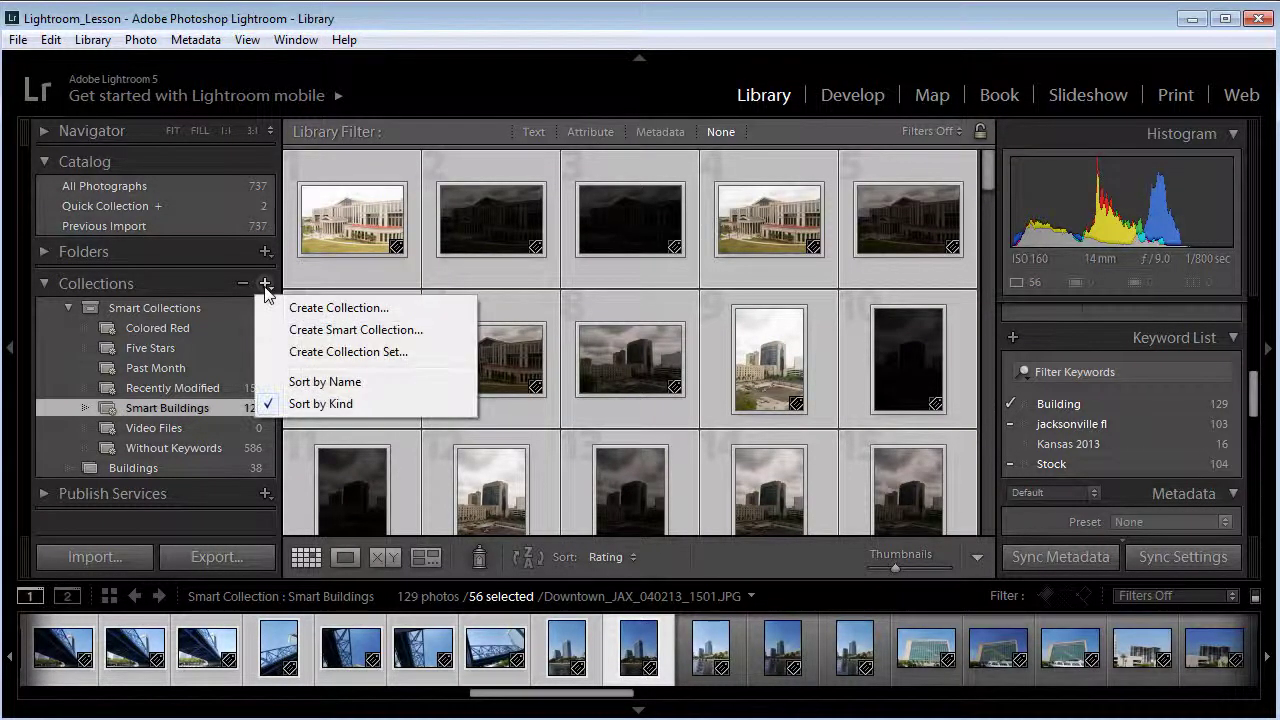
{"action": "left_click", "coordinate": [307, 358]}
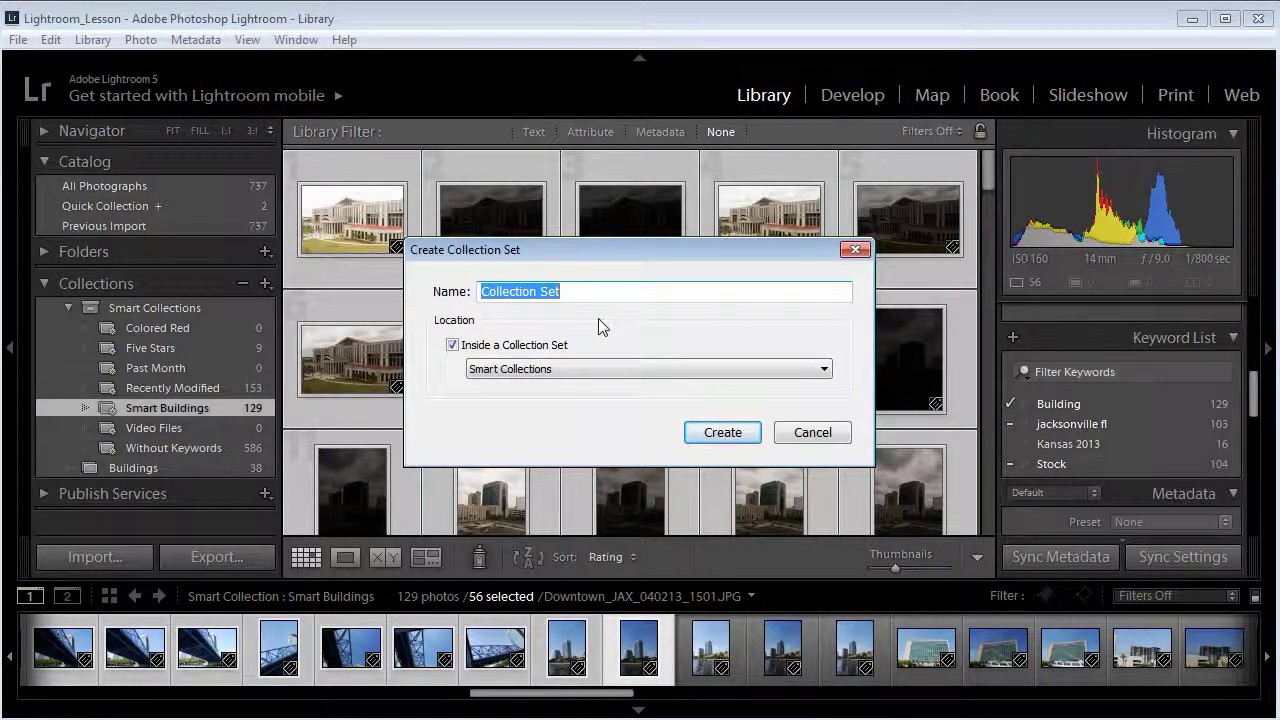
{"action": "type", "text": "Stock Imge"}
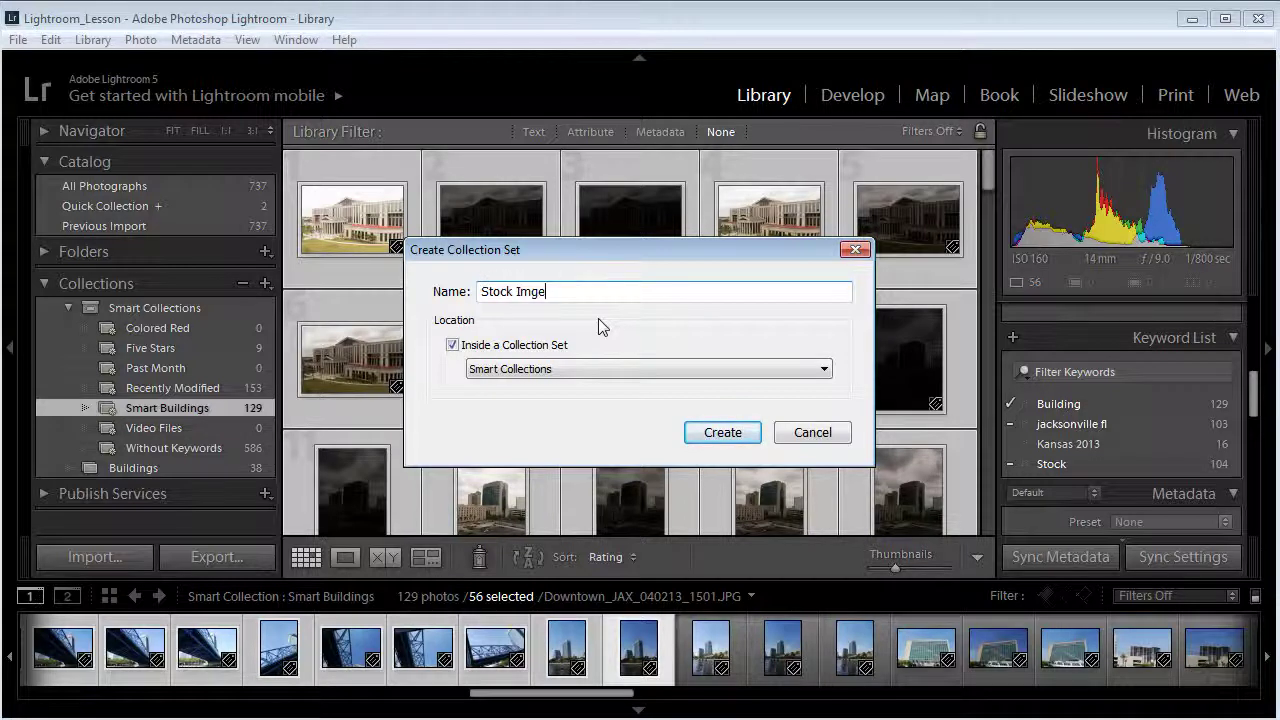
{"action": "key", "text": "BackSpace"}
{"action": "key", "text": "BackSpace"}
{"action": "type", "text": "ages"}
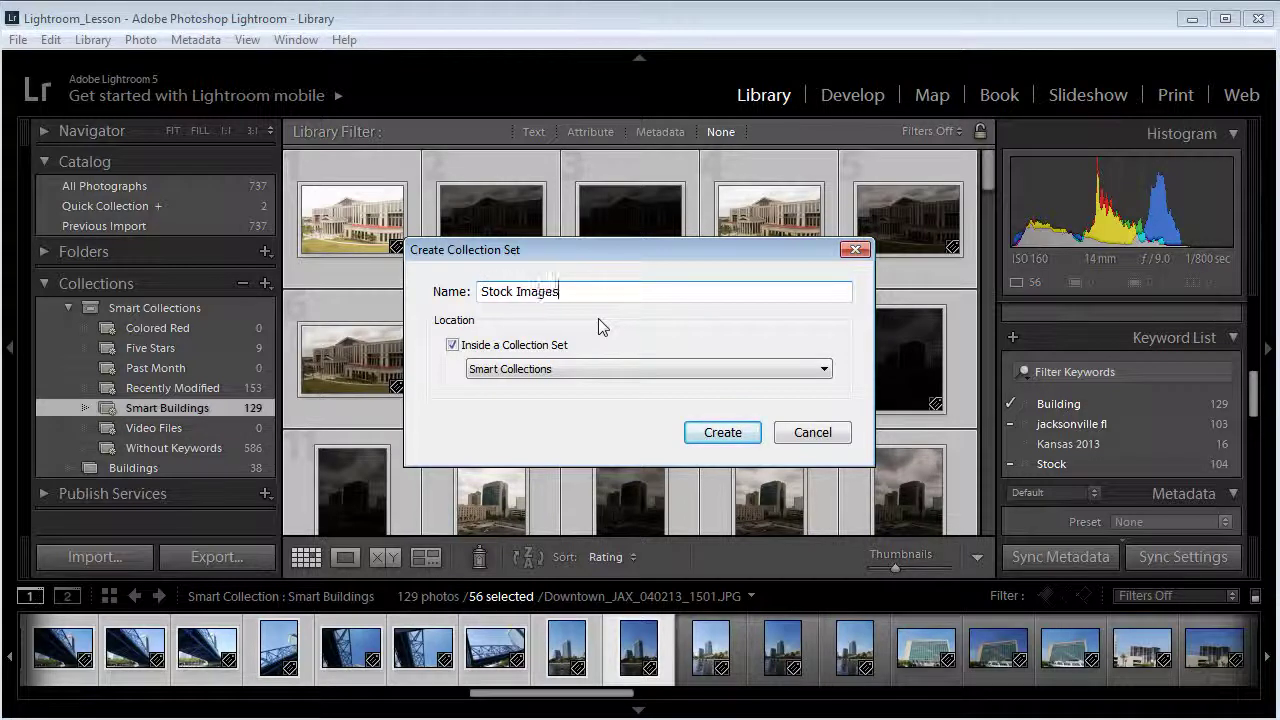
{"action": "left_click", "coordinate": [722, 433]}
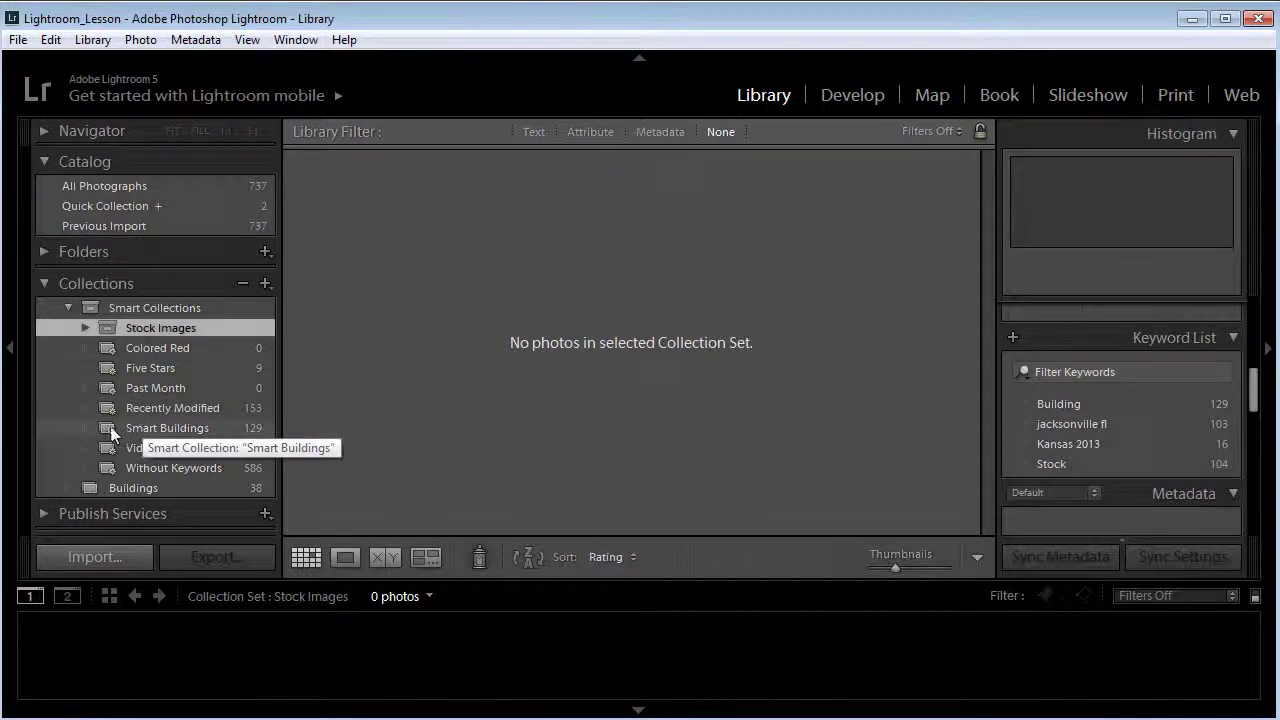
Move Smart Buildings into Stock Images, expand the set, and begin a new smart collection
{"action": "left_click_drag", "start_coordinate": [132, 426], "coordinate": [196, 327]}
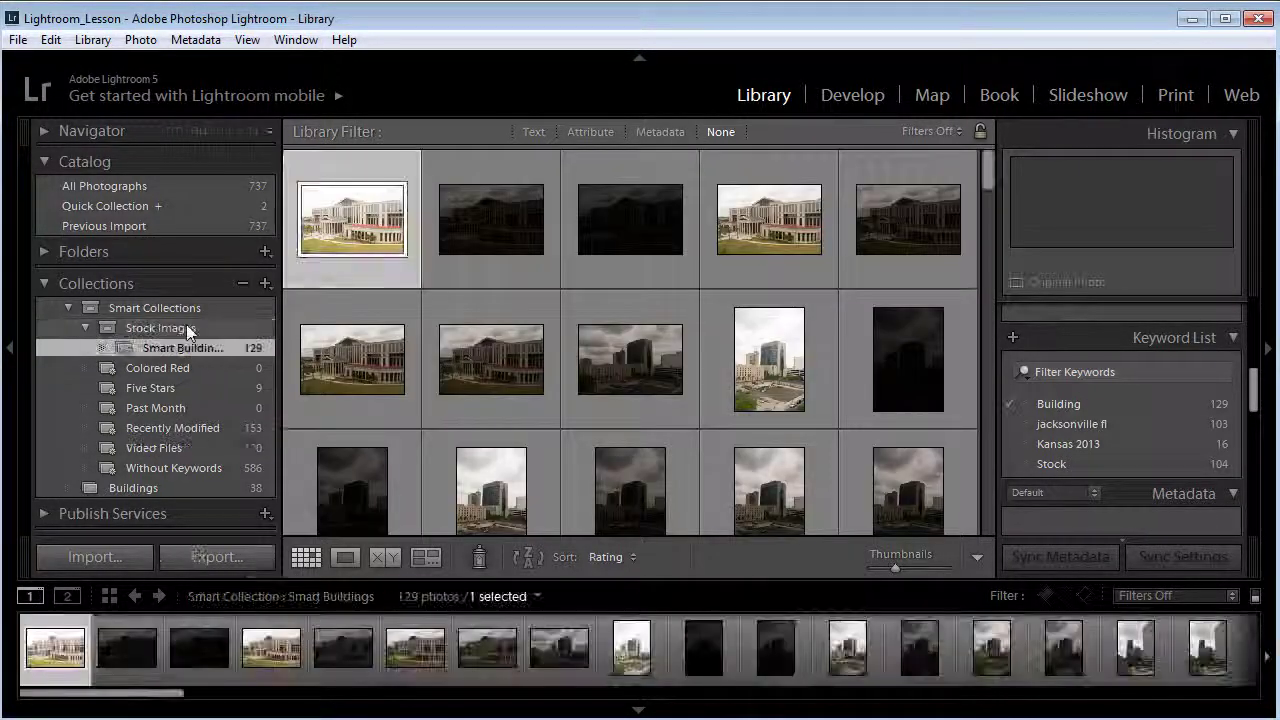
{"action": "left_click", "coordinate": [81, 324]}
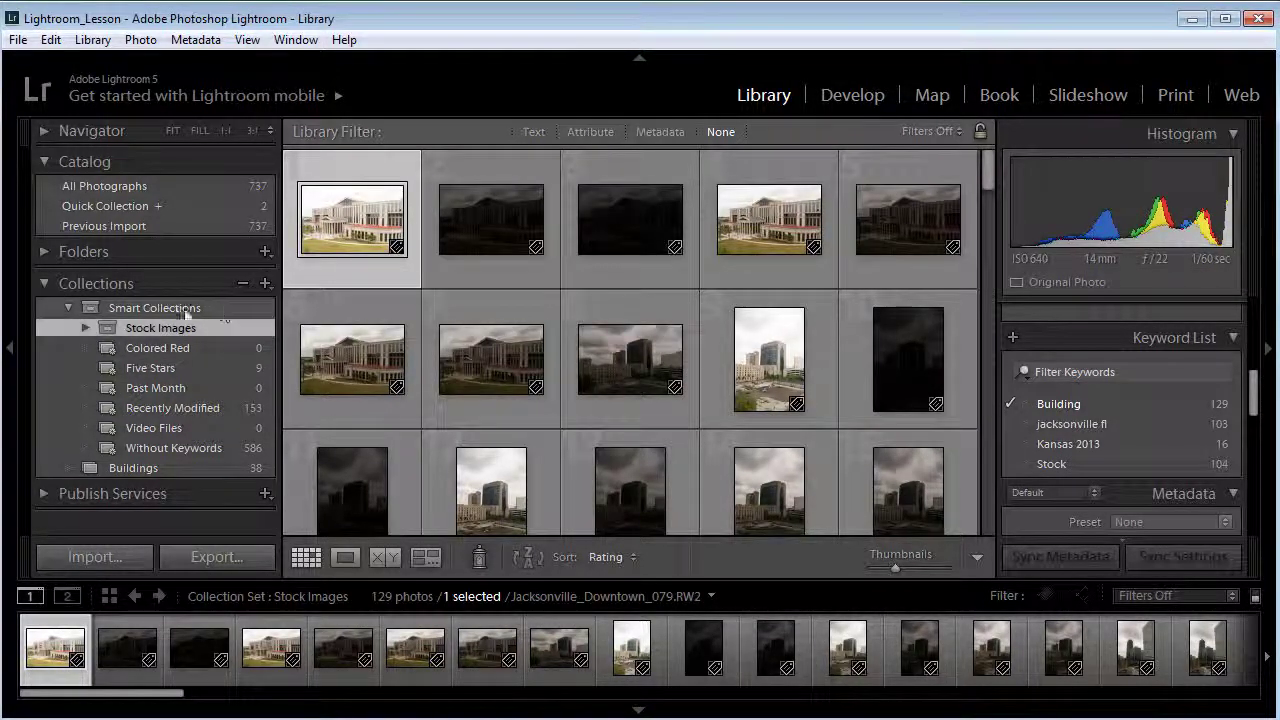
{"action": "left_click", "coordinate": [86, 327]}
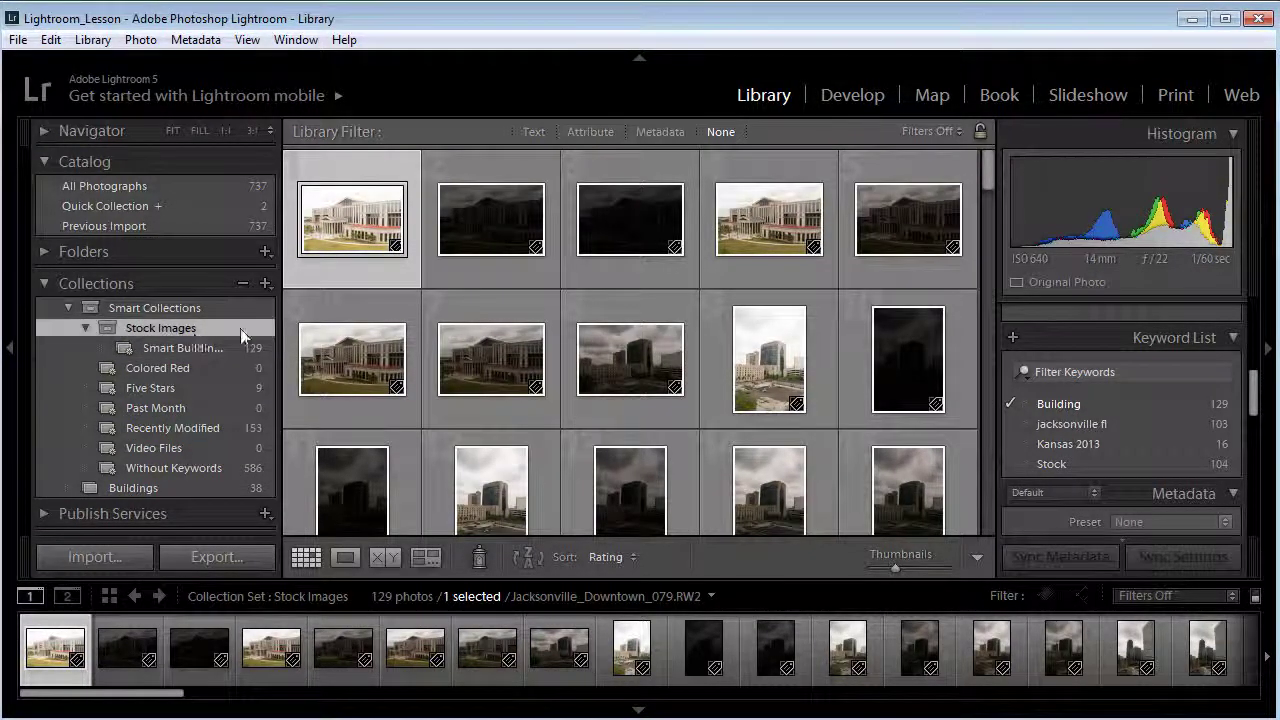
{"action": "left_click", "coordinate": [265, 283]}
Create the 'Smart Clouds' smart collection with the rule Keywords contains 'Clouds' instead of 'Building'
{"action": "left_click", "coordinate": [330, 332]}
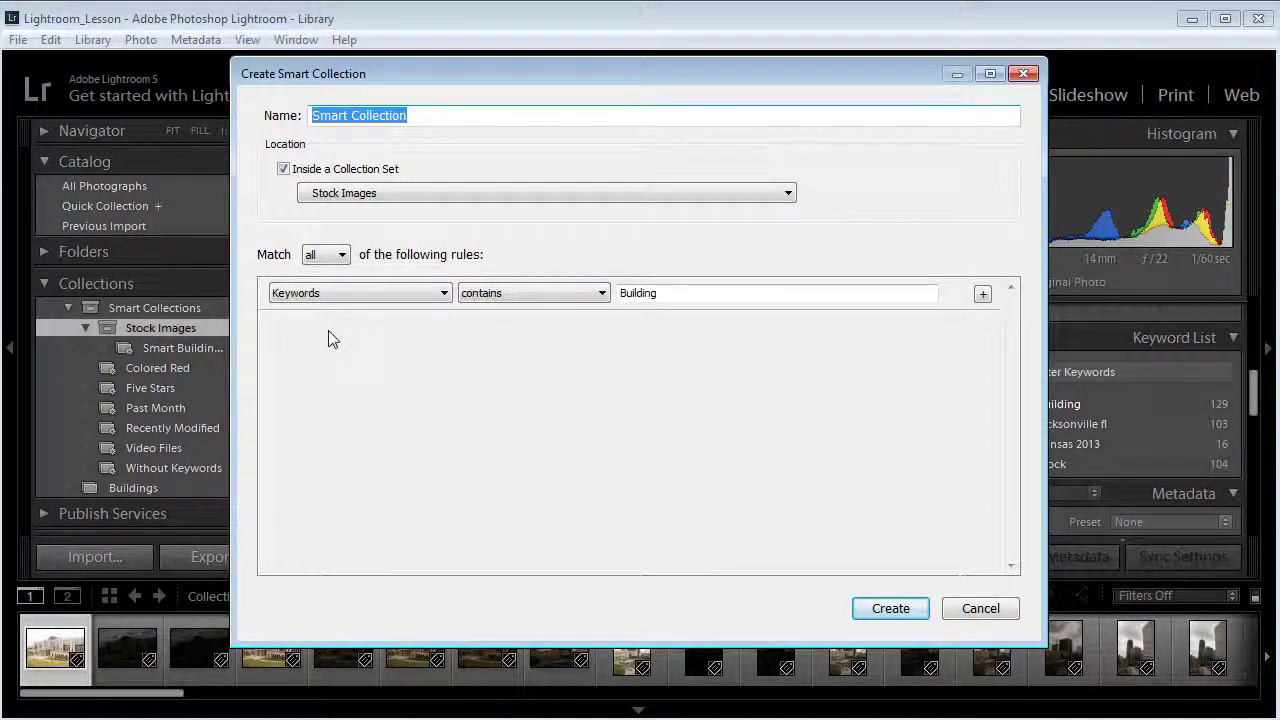
{"action": "type", "text": "Clou"}
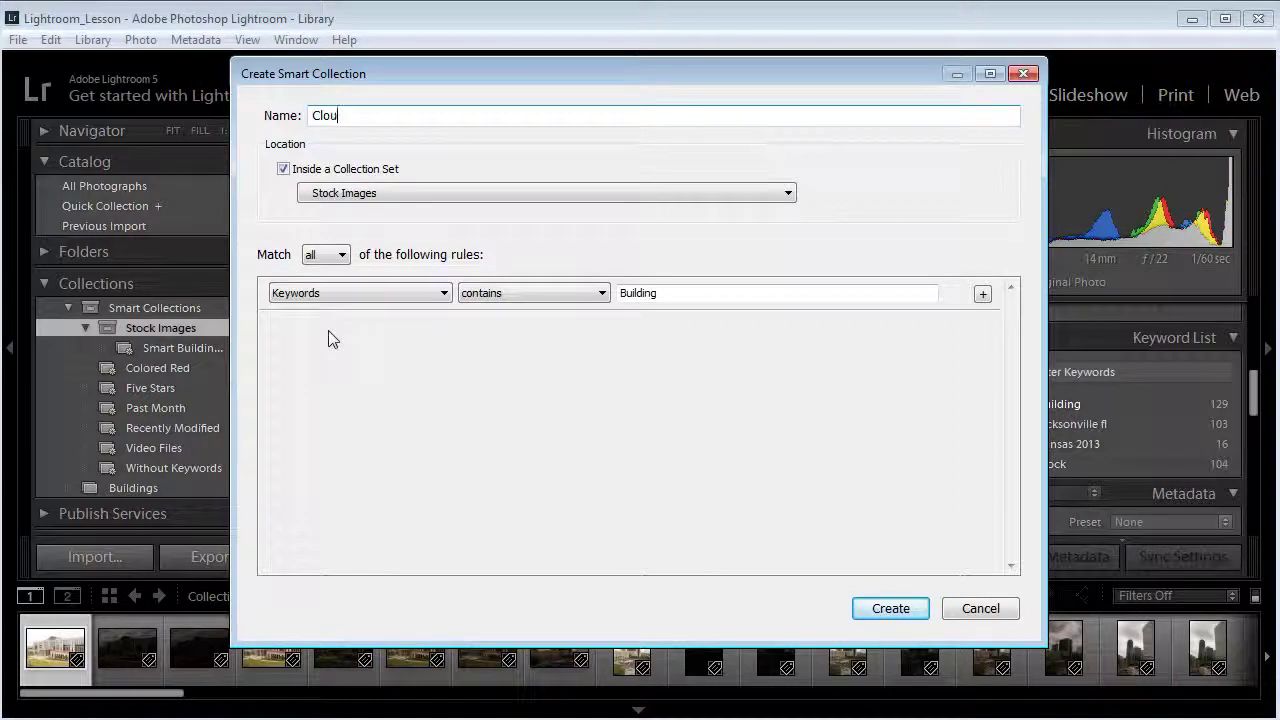
{"action": "type", "text": "ds"}
{"action": "key", "text": "BackSpace"}
{"action": "key", "text": "BackSpace"}
{"action": "key", "text": "BackSpace"}
{"action": "key", "text": "BackSpace"}
{"action": "key", "text": "BackSpace"}
{"action": "key", "text": "BackSpace"}
{"action": "type", "text": "Smart Clouds"}
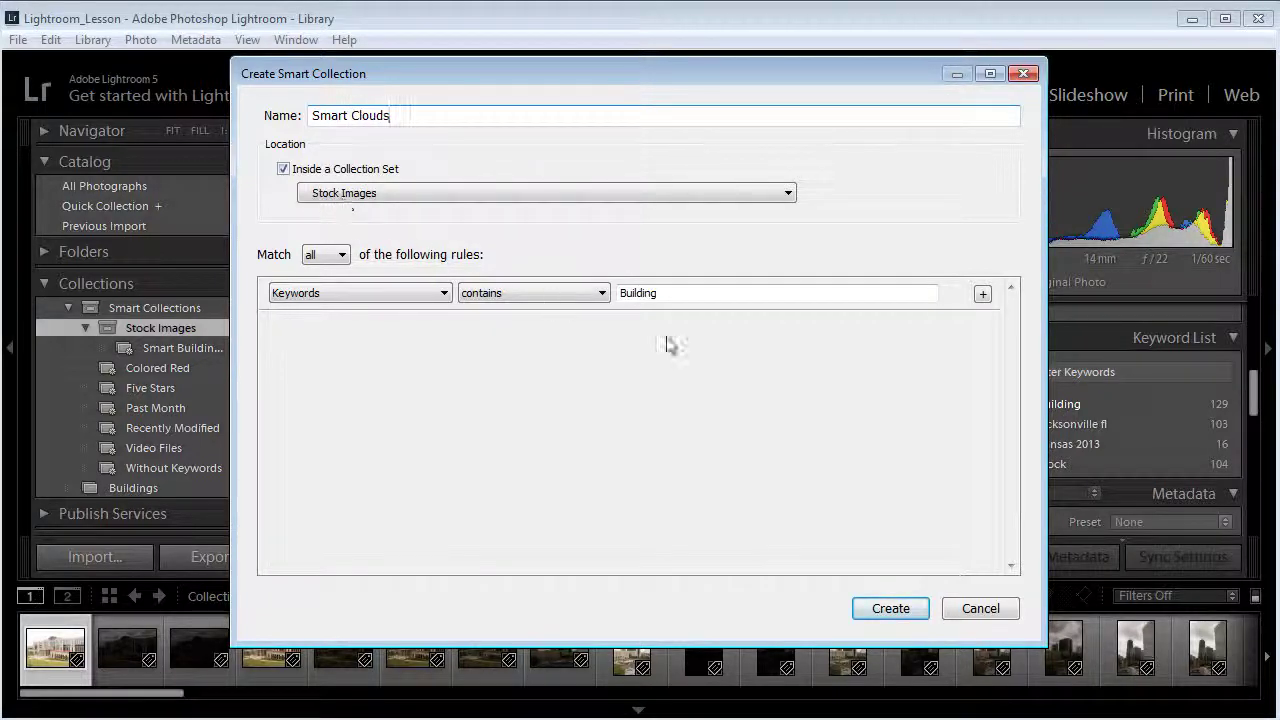
{"action": "double_click", "coordinate": [616, 292]}
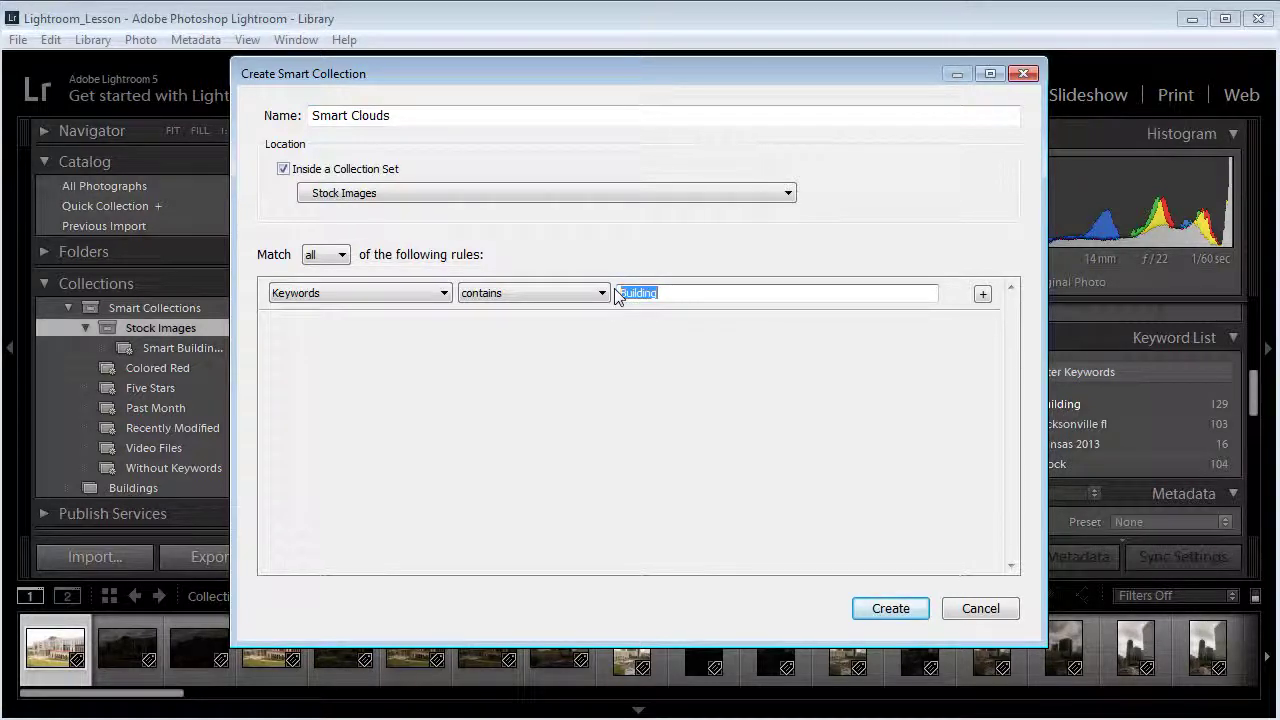
{"action": "type", "text": "Clouds"}
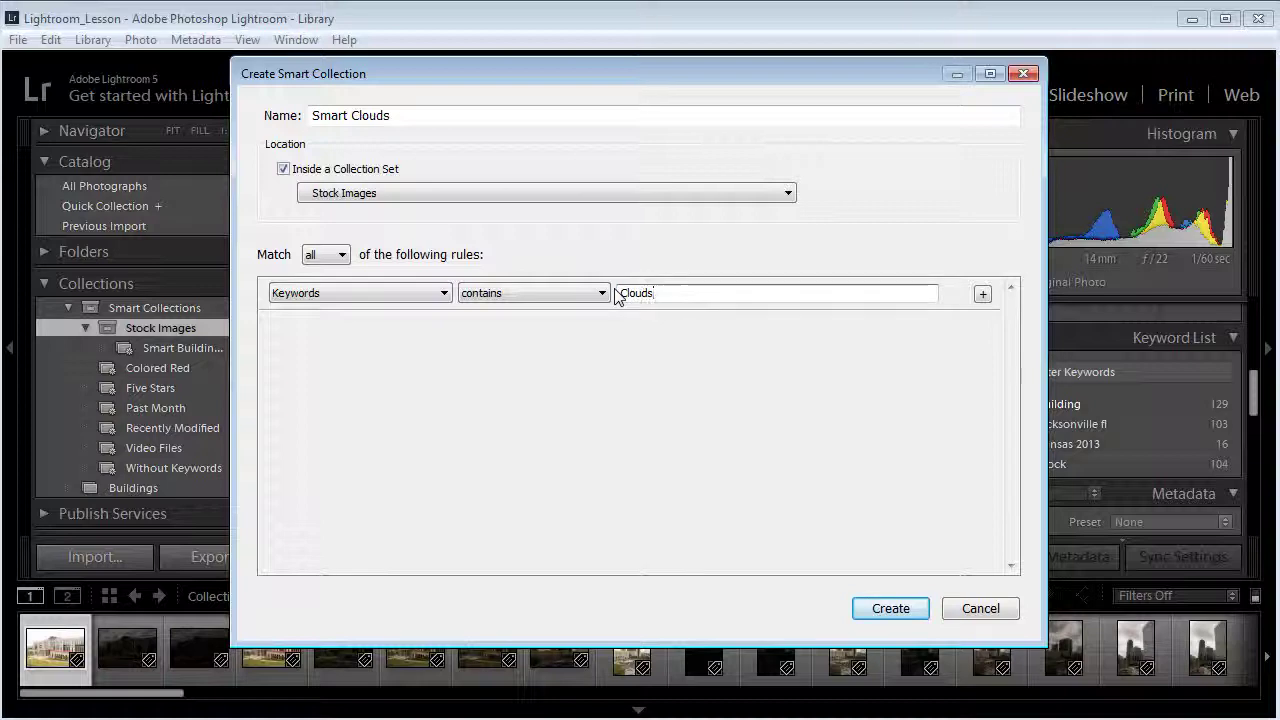
{"action": "left_click", "coordinate": [906, 612]}
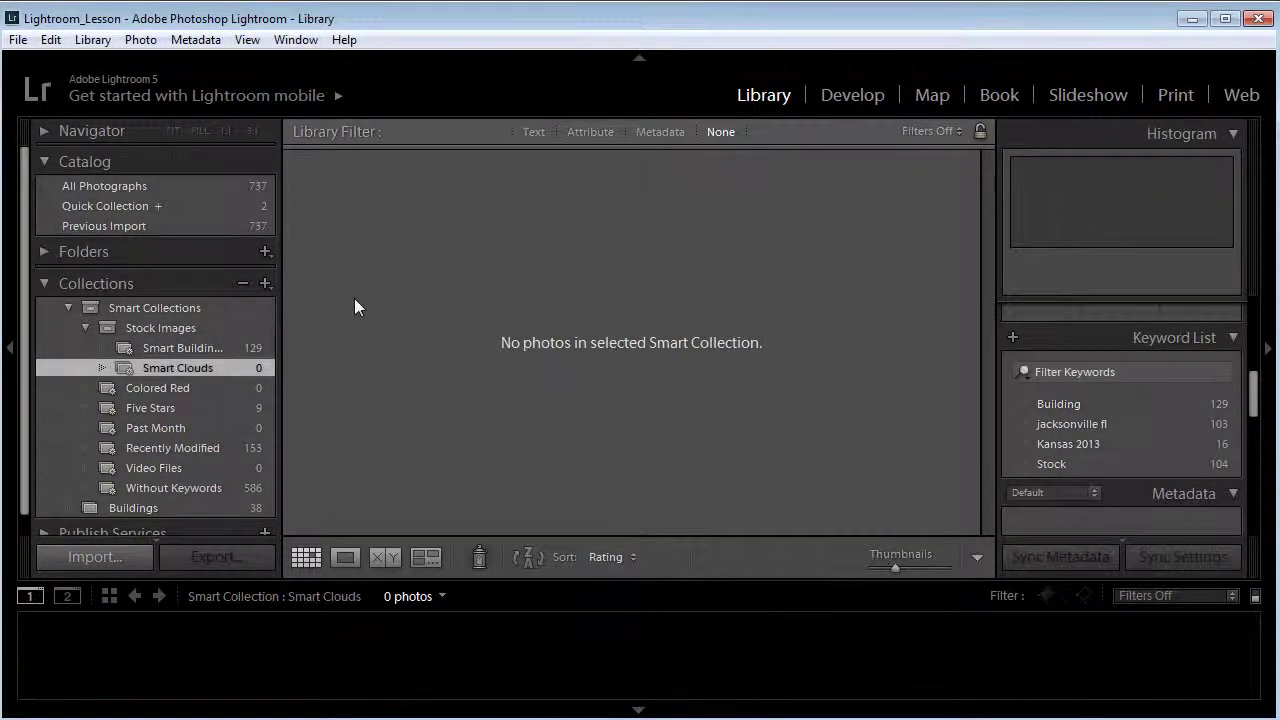
In All Photographs, select the 28 cloudy pier and beach photos
{"action": "left_click", "coordinate": [160, 185]}
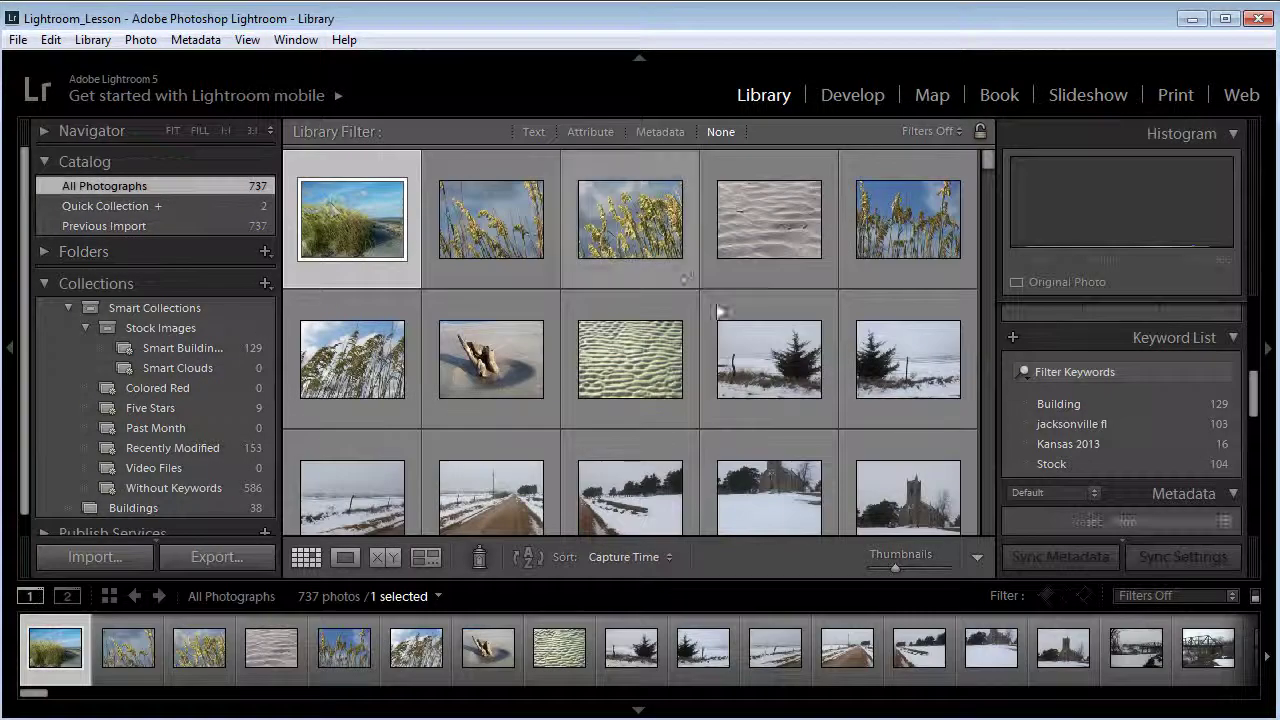
{"action": "scroll", "coordinate": [728, 316], "scroll_direction": "down", "scroll_amount": 10}
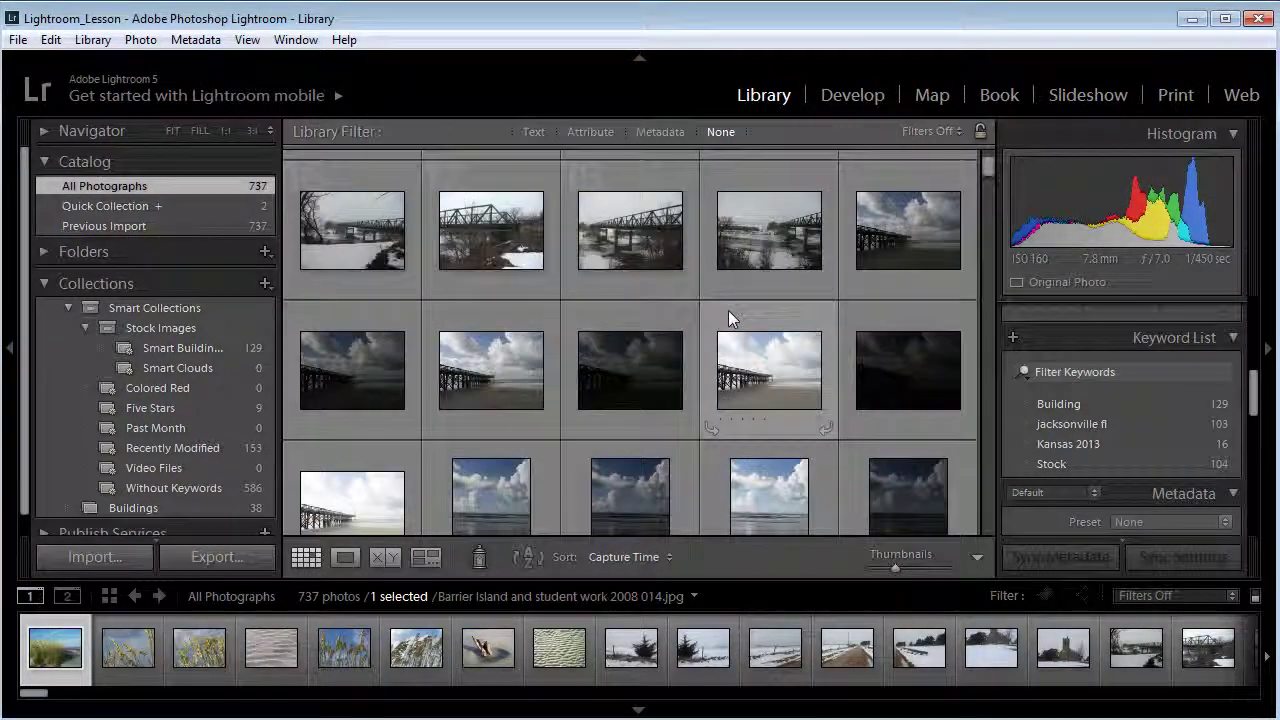
{"action": "left_click", "coordinate": [882, 258]}
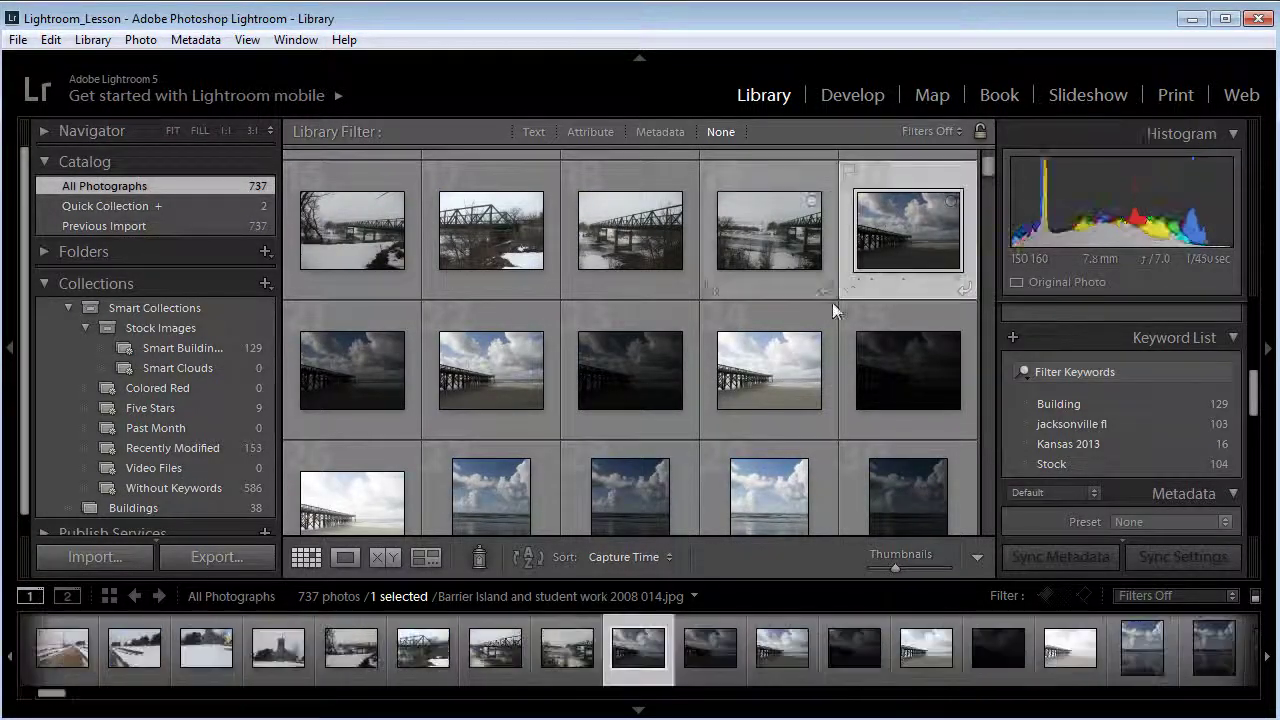
{"action": "scroll", "coordinate": [800, 400], "scroll_direction": "down", "scroll_amount": 6}
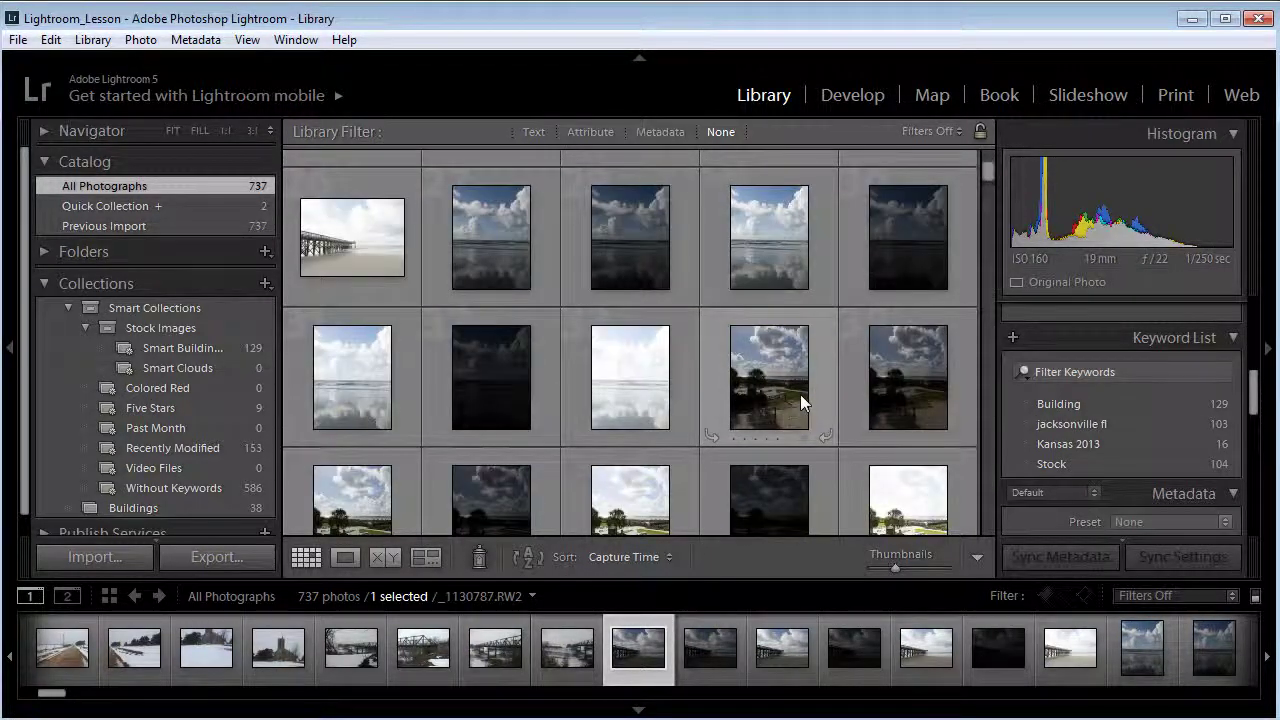
{"action": "scroll", "coordinate": [860, 410], "scroll_direction": "down", "scroll_amount": 2}
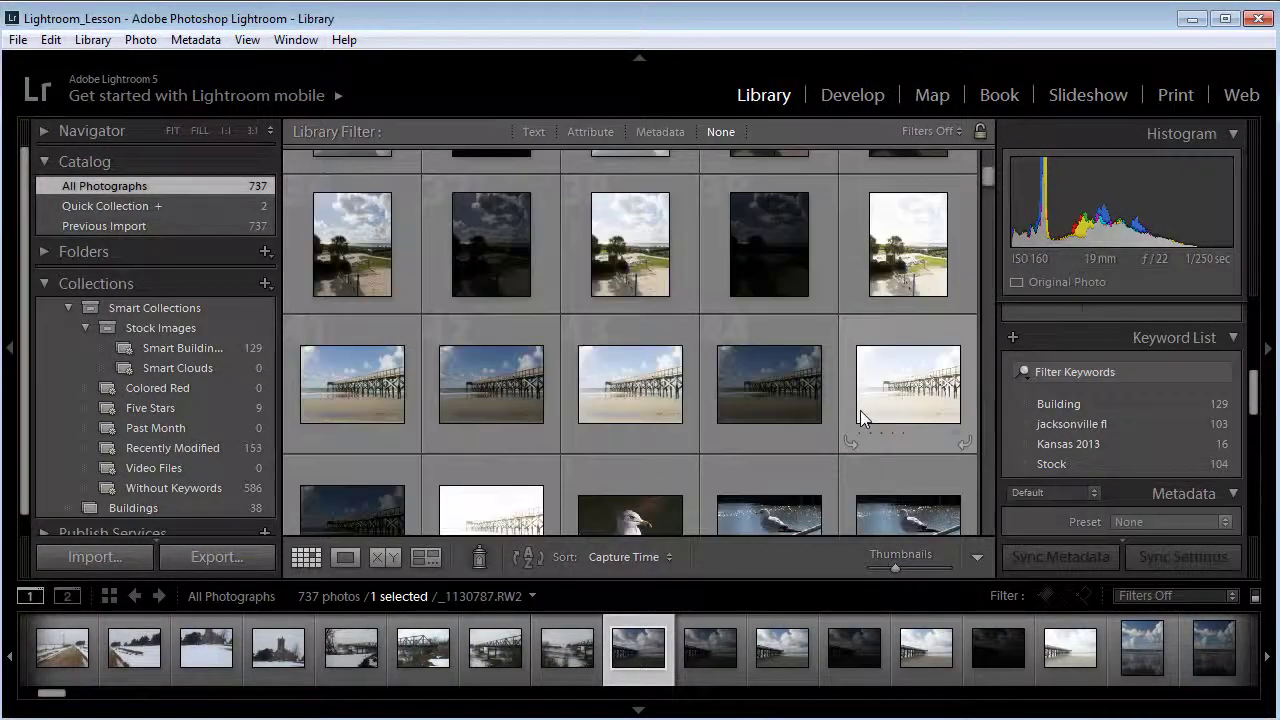
{"action": "left_click", "coordinate": [488, 478], "text": "shift"}
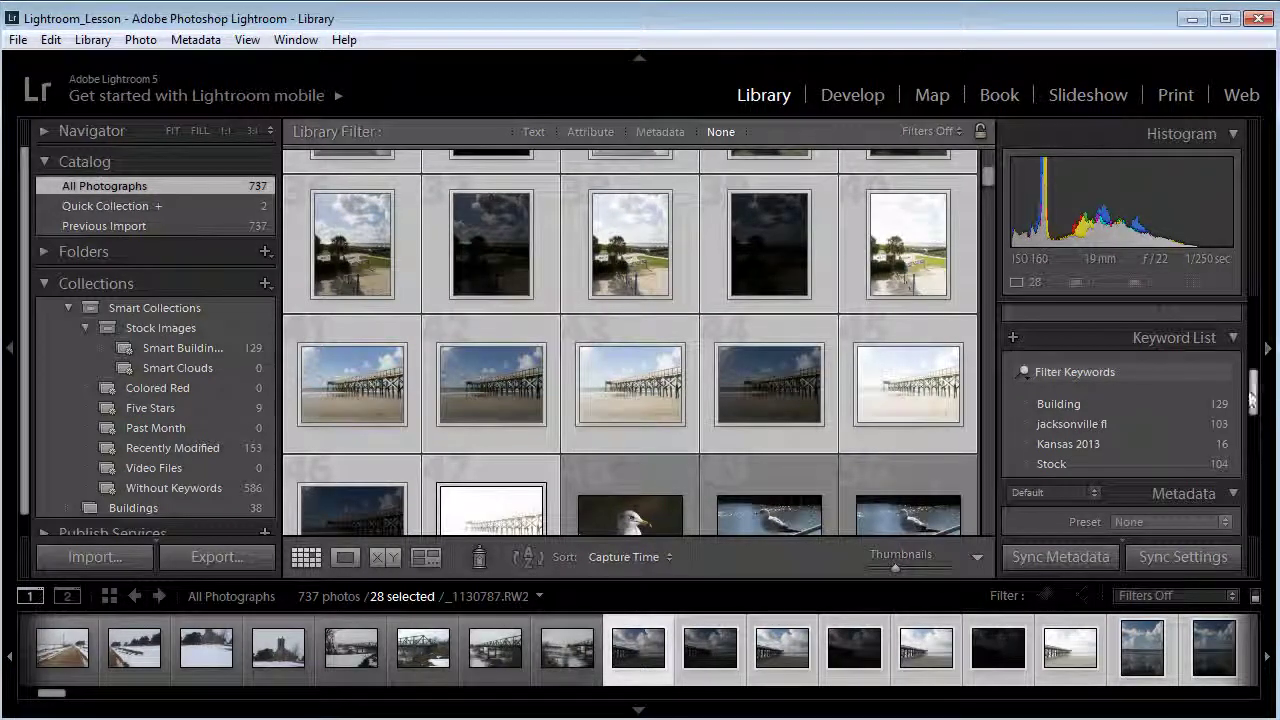
Tag the 28 selected photos with the keyword Clouds
{"action": "left_click_drag", "start_coordinate": [1256, 392], "coordinate": [1268, 336]}
{"action": "left_click", "coordinate": [1140, 395]}
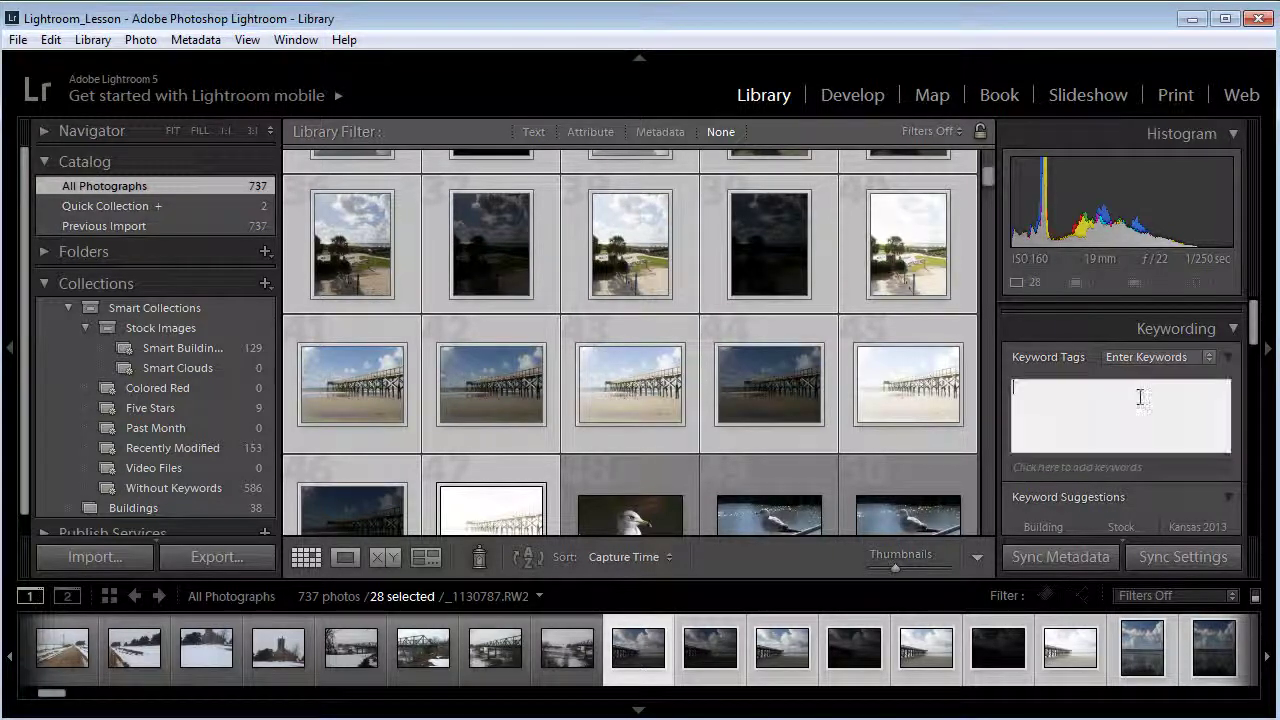
{"action": "type", "text": "Clouds"}
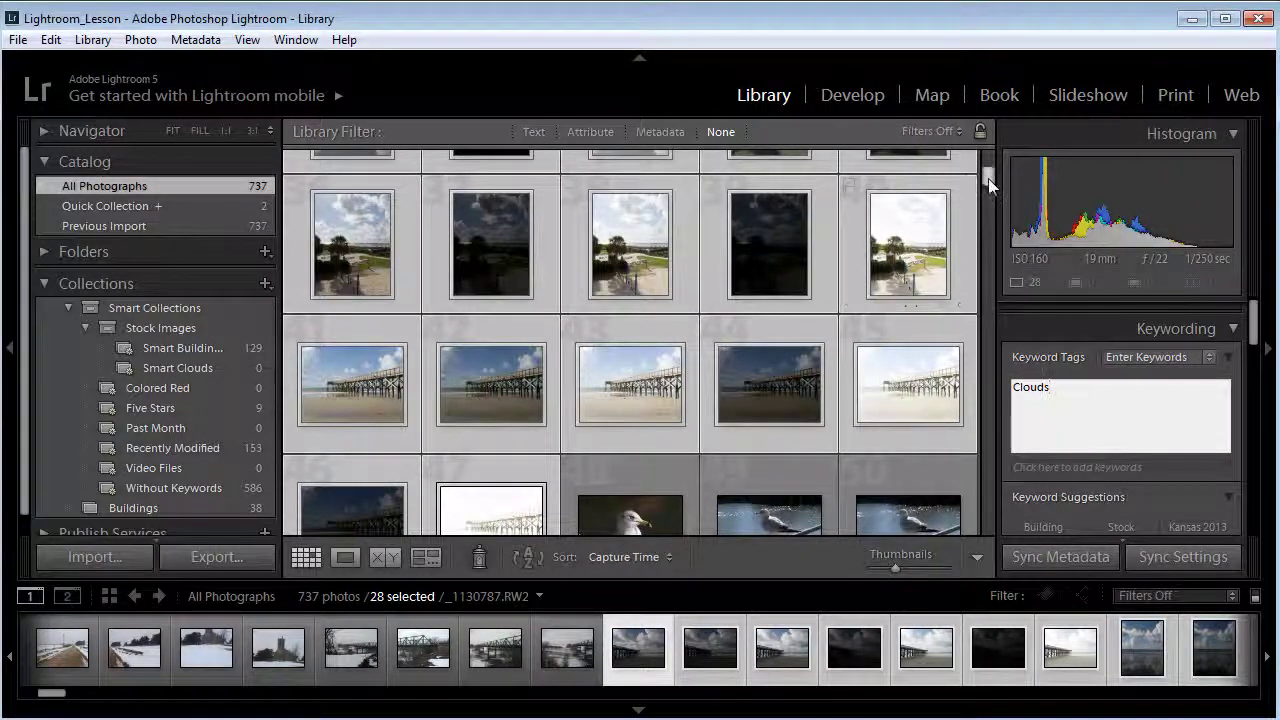
{"action": "scroll", "coordinate": [988, 184], "scroll_direction": "down", "scroll_amount": 5}
Select the seven cloudy beach sky photos
{"action": "left_click", "coordinate": [770, 330]}
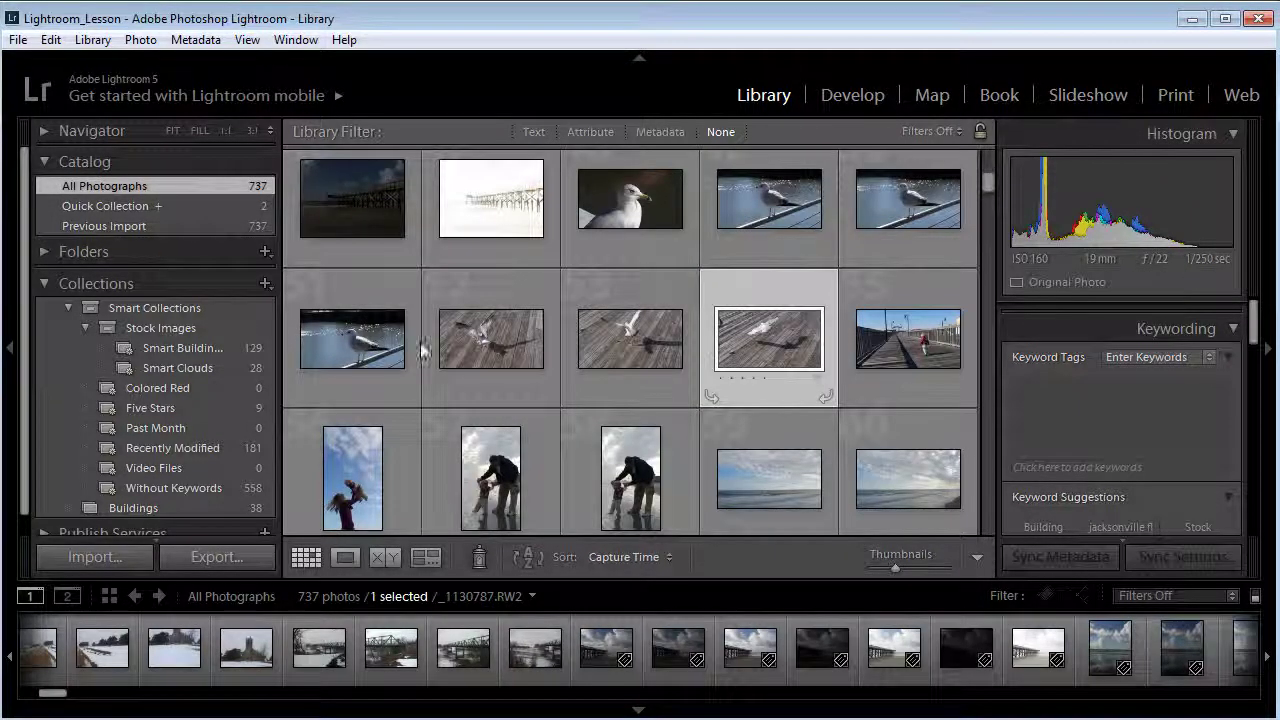
{"action": "scroll", "coordinate": [640, 340], "scroll_direction": "down", "scroll_amount": 2}
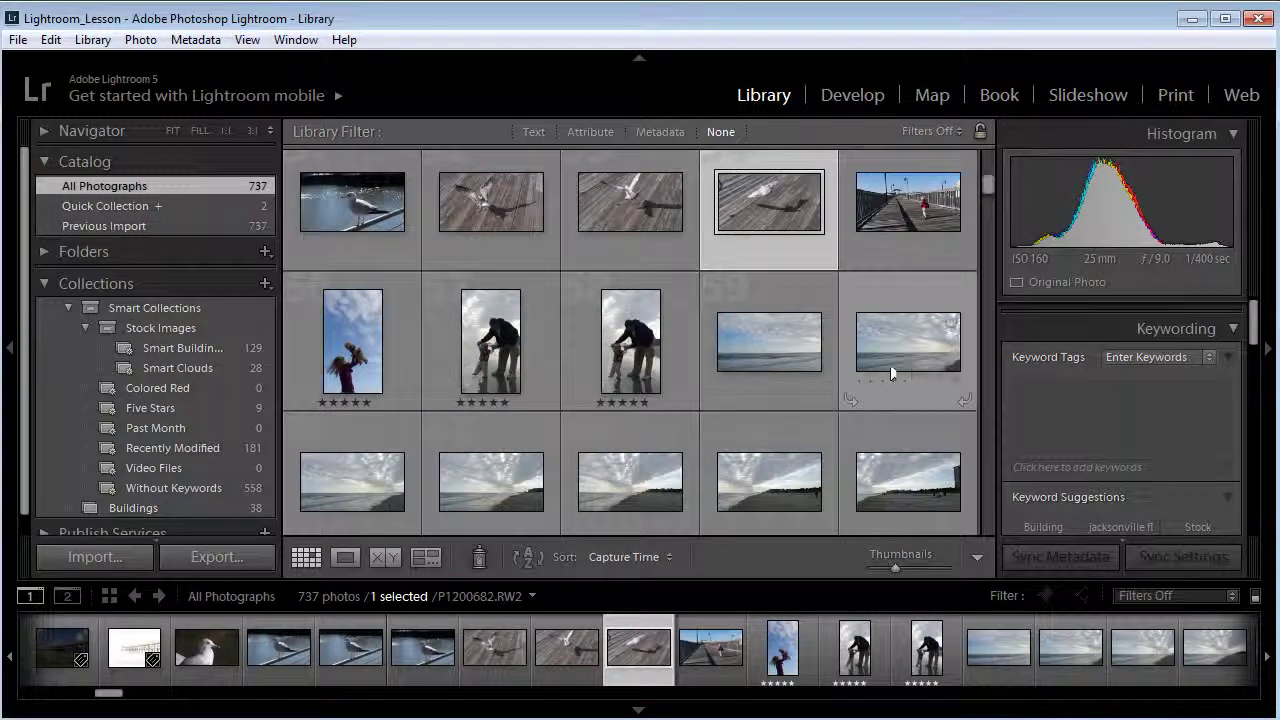
{"action": "left_click", "coordinate": [783, 343]}
{"action": "scroll", "coordinate": [778, 360], "scroll_direction": "down", "scroll_amount": 4}
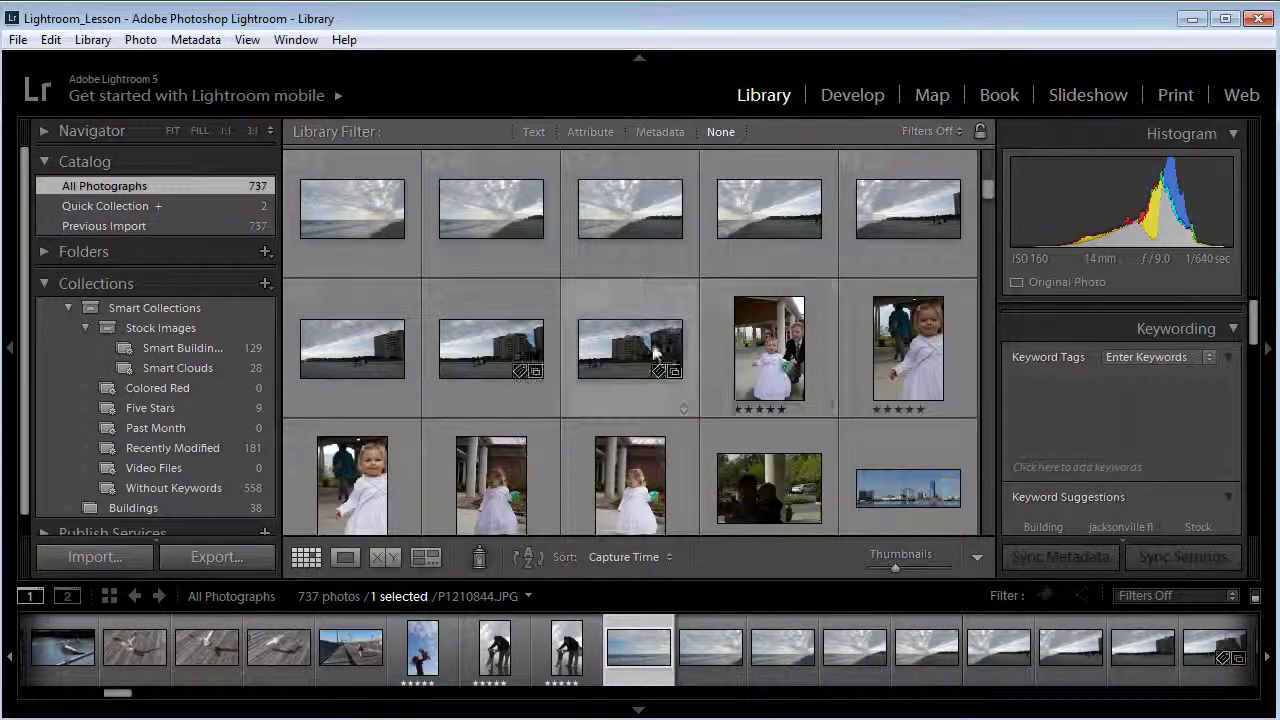
{"action": "left_click", "coordinate": [926, 236], "text": "shift"}
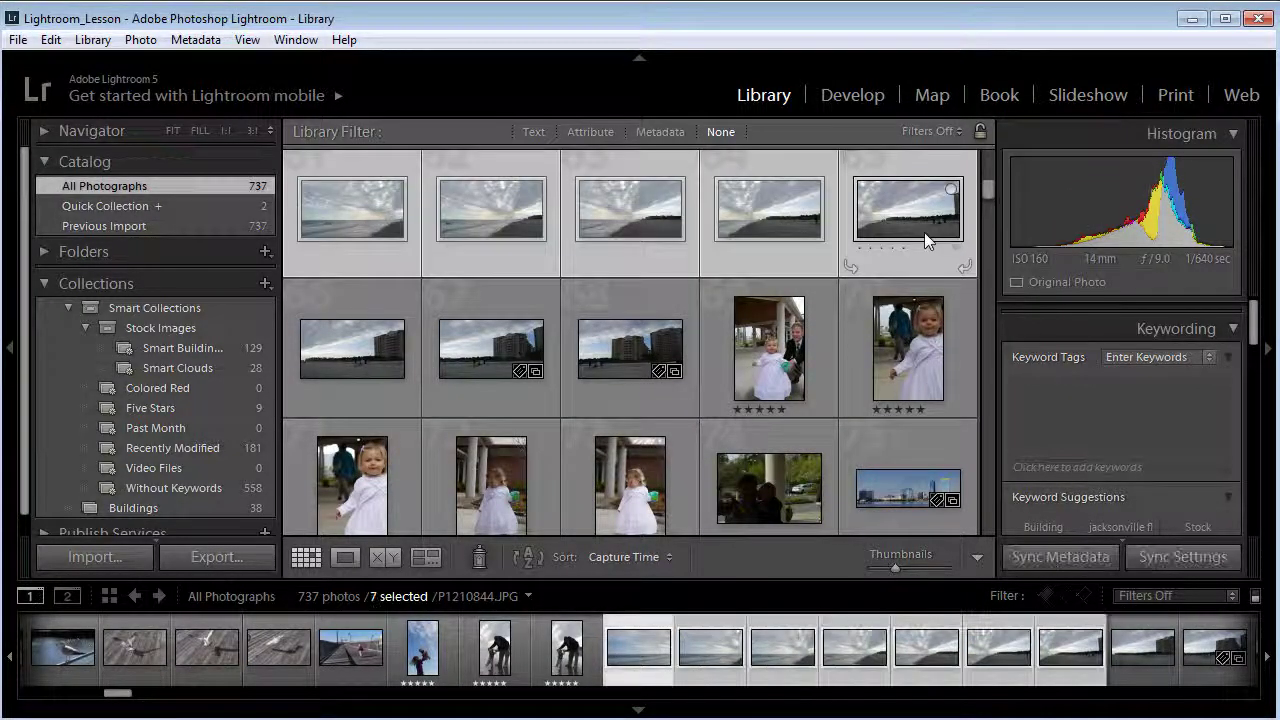
Add the Clouds keyword to the seven photos and collapse the Keywording panel
{"action": "left_click", "coordinate": [1089, 462]}
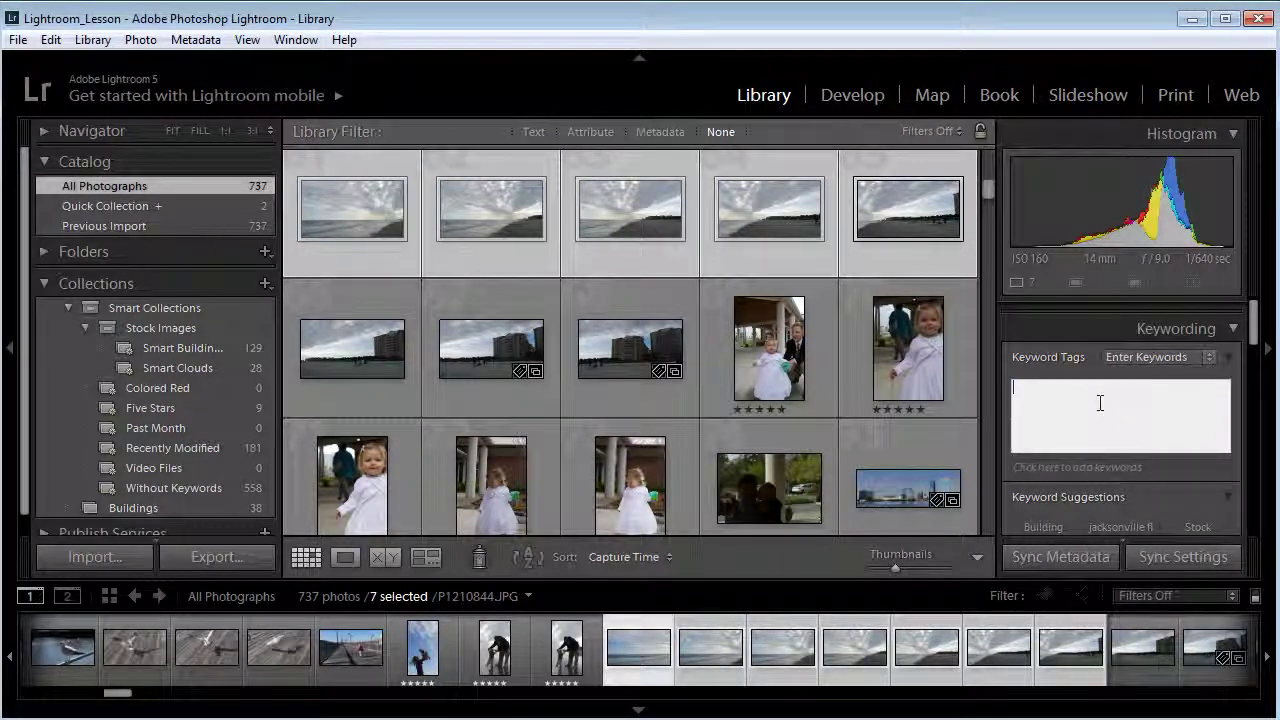
{"action": "type", "text": "Clouds"}
{"action": "left_click", "coordinate": [1234, 330]}
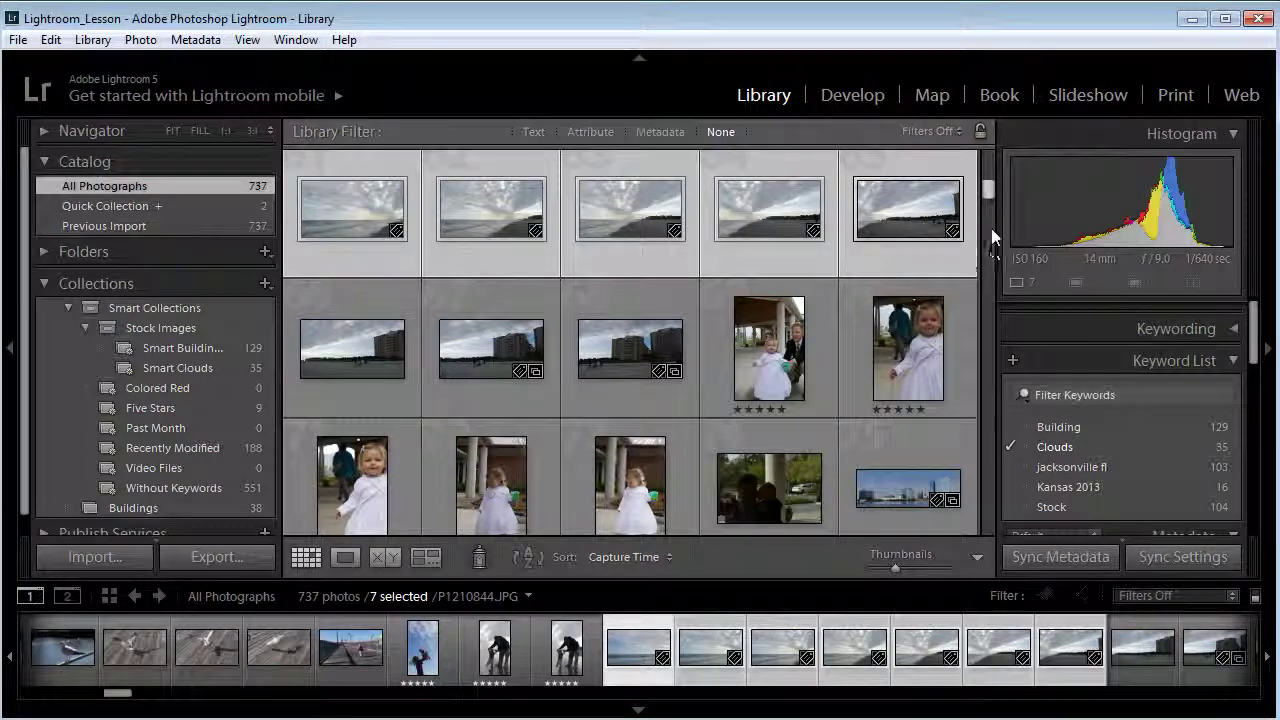
{"action": "left_click_drag", "start_coordinate": [993, 190], "coordinate": [993, 234]}
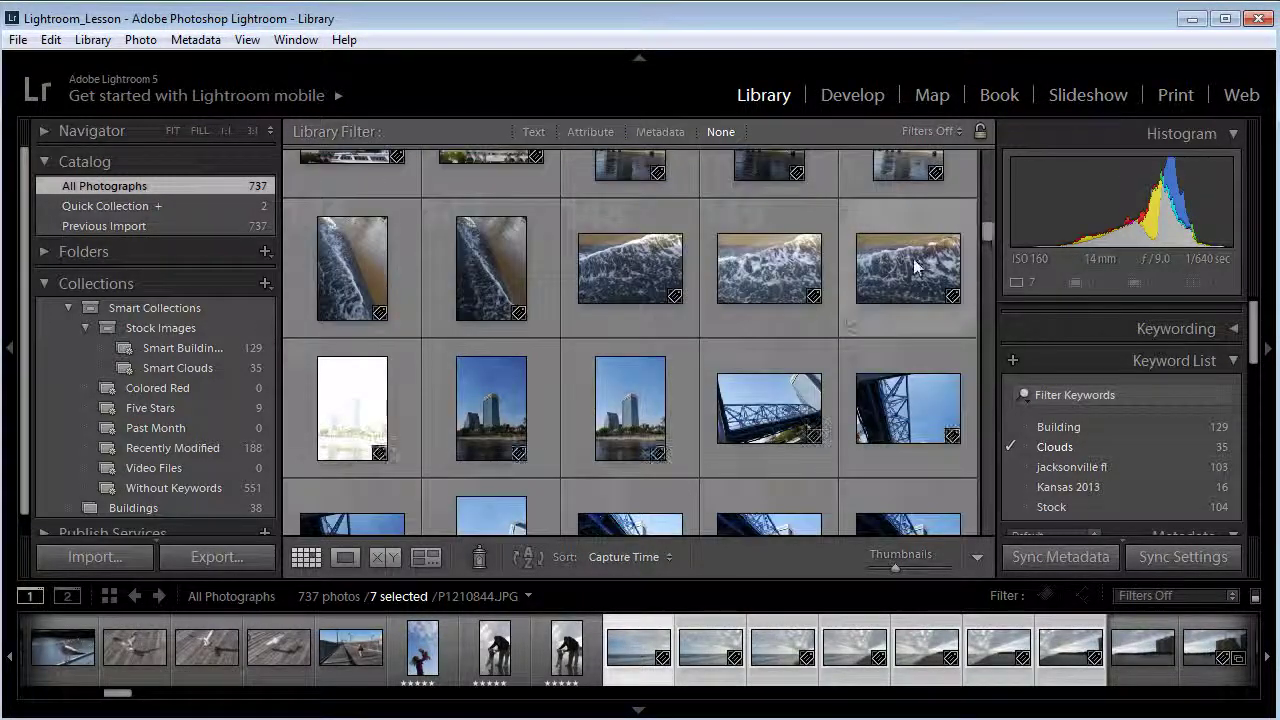